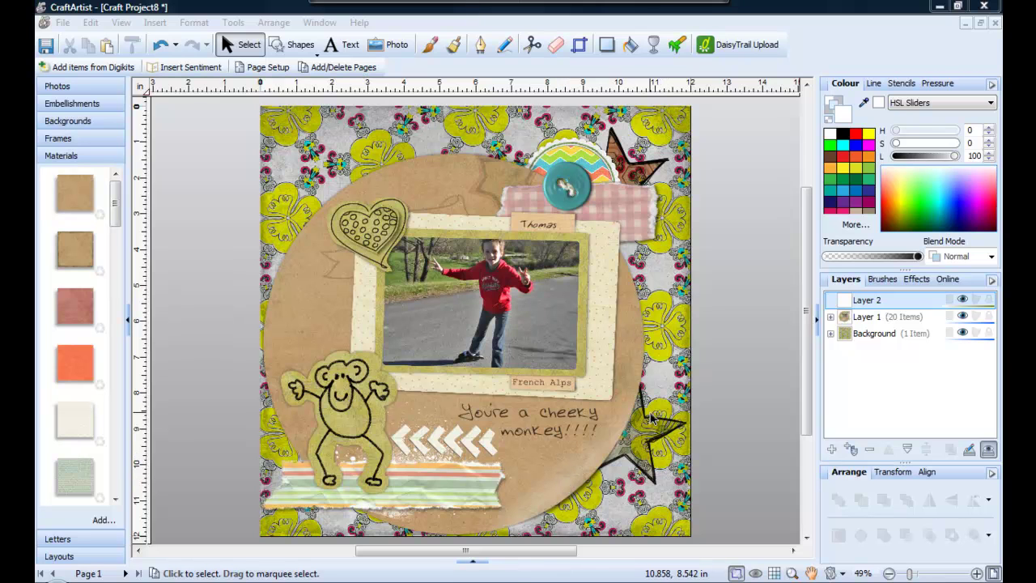
- Hide the items on Layer 1 and remove the extra layers added by mistake
left_click(963, 316)
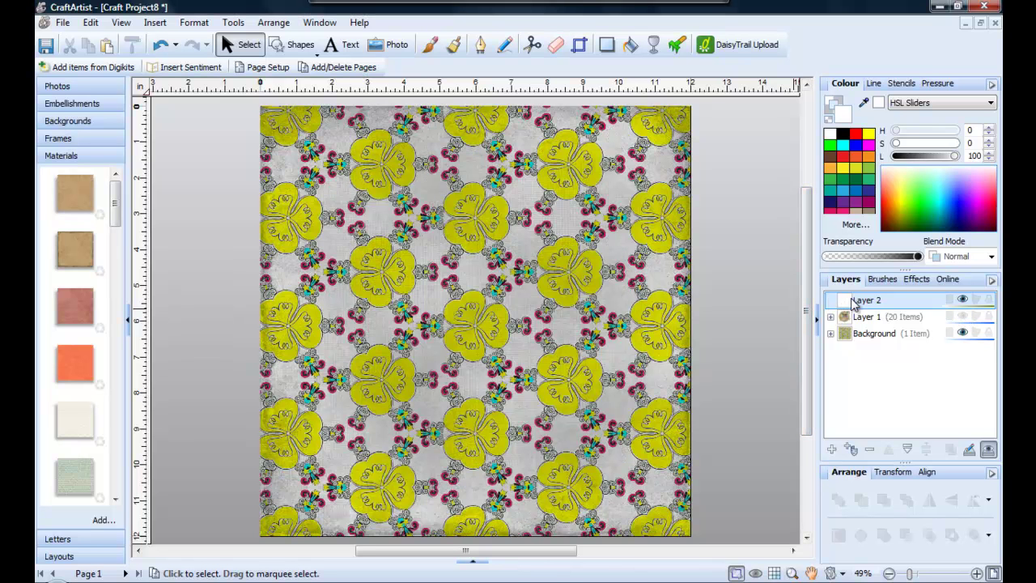
left_click(832, 451)
left_click(832, 451)
left_click(832, 450)
left_click(869, 451)
left_click(868, 451)
left_click(868, 451)
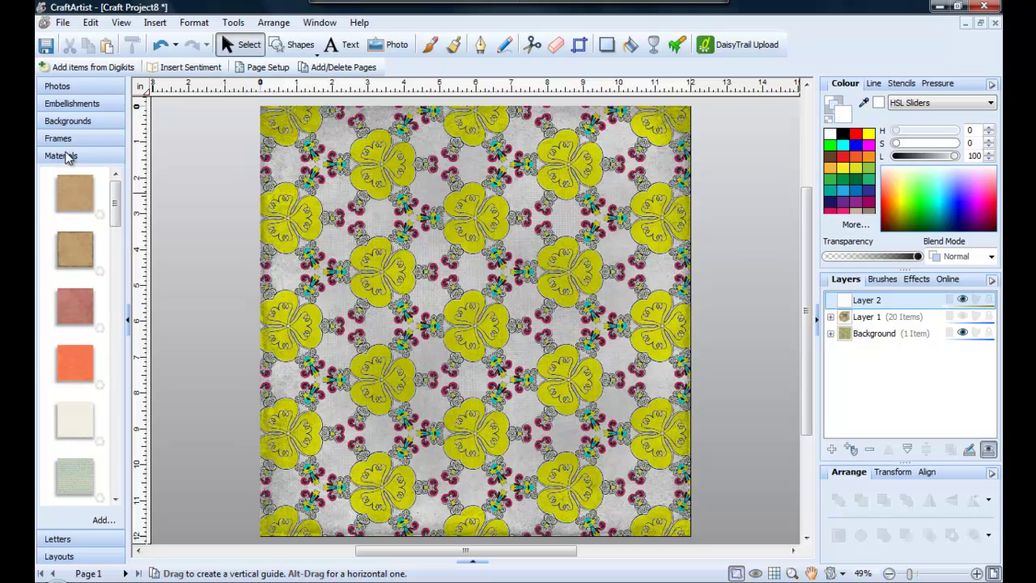
- Place the kraft paper material, centre it on the page, and set its width to 12 in
left_click_drag(78, 192, 440, 279)
left_click(929, 474)
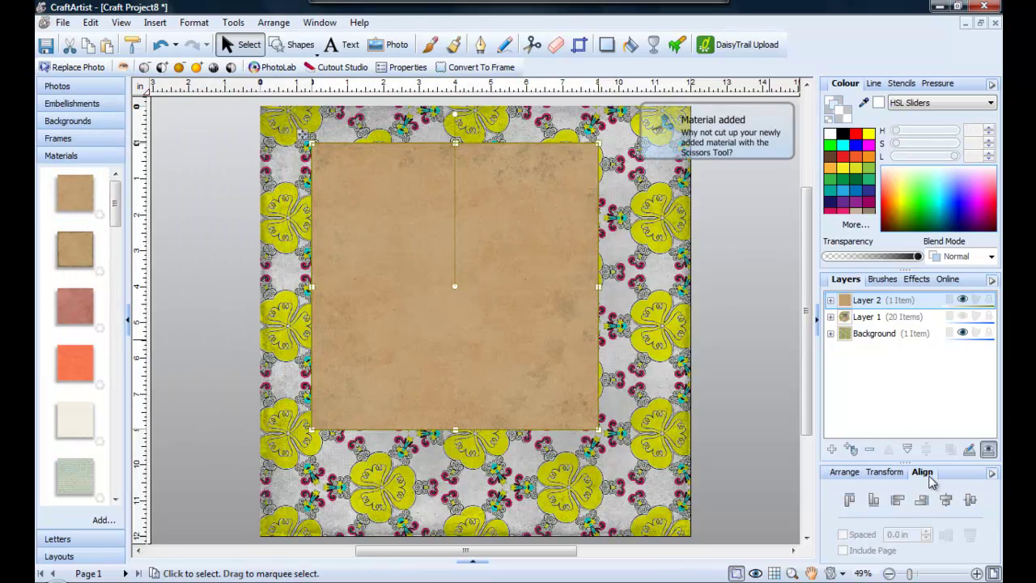
left_click(945, 499)
left_click(971, 500)
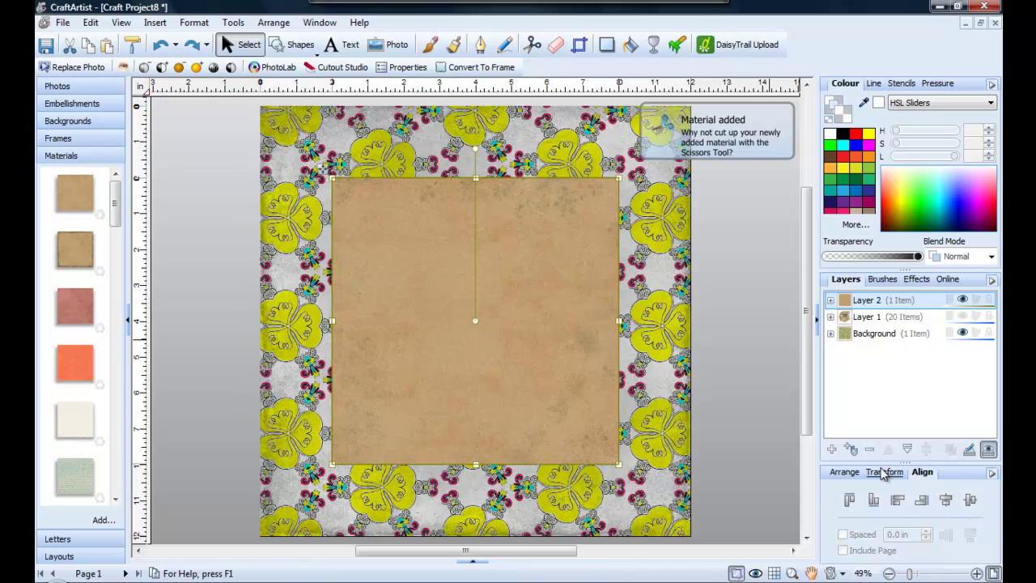
left_click(886, 472)
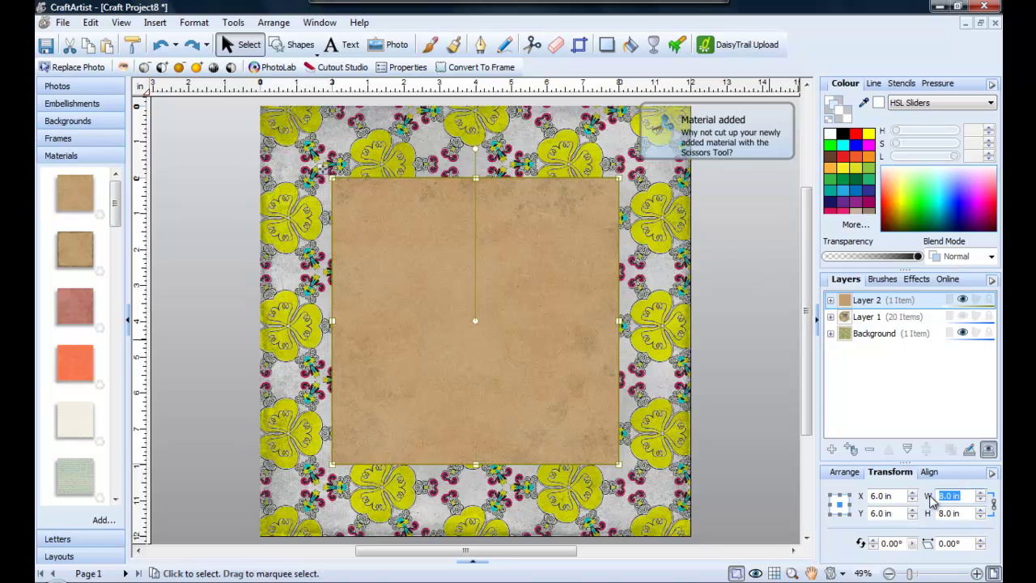
type("12")
key("Return")
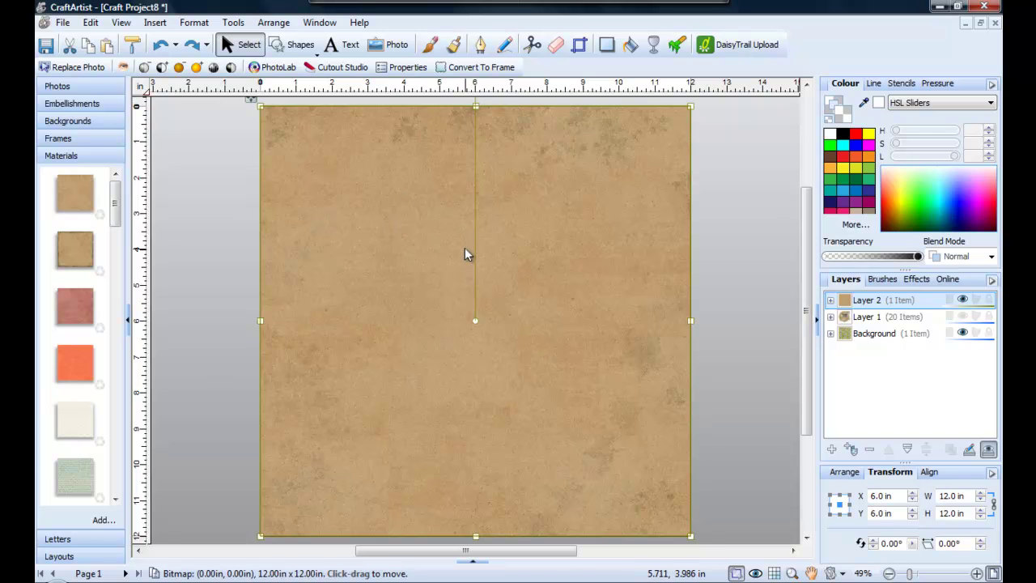
- Cut a 9.24 in circle from the kraft paper with the Ellipse punch and delete the outer paper
left_click(532, 44)
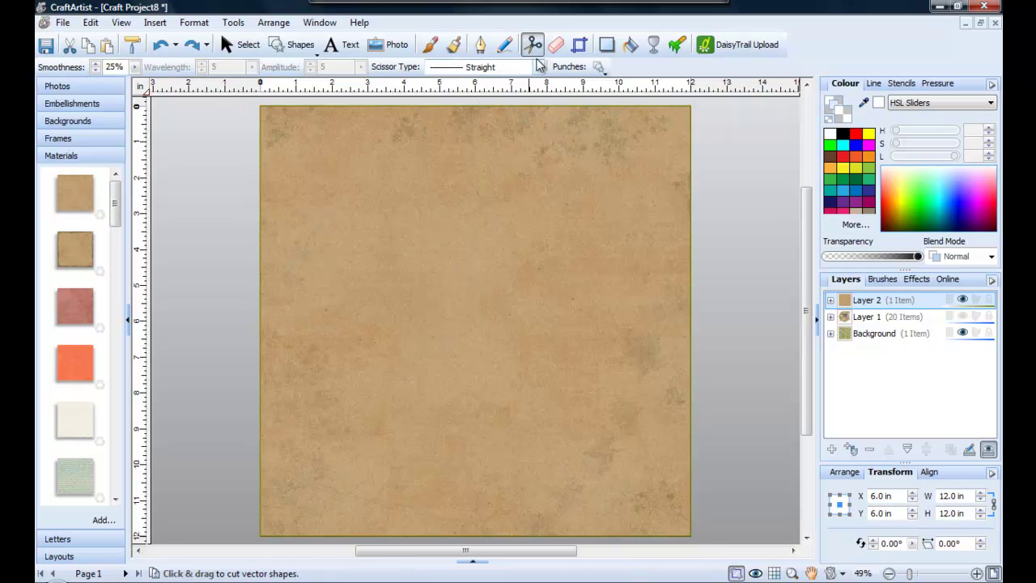
left_click(598, 68)
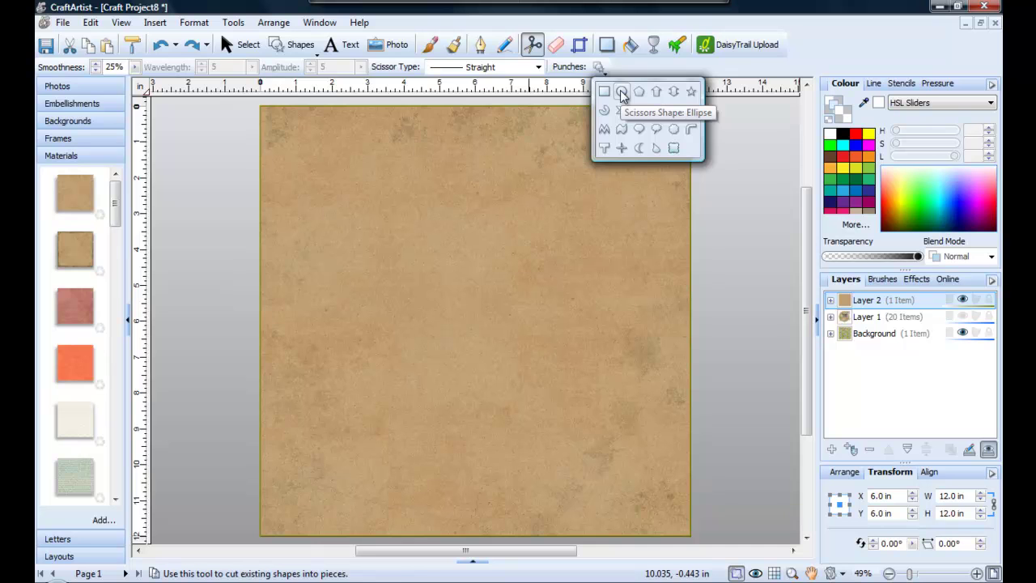
left_click(621, 95)
left_click_drag(260, 111, 359, 207)
left_click_drag(466, 323, 418, 264)
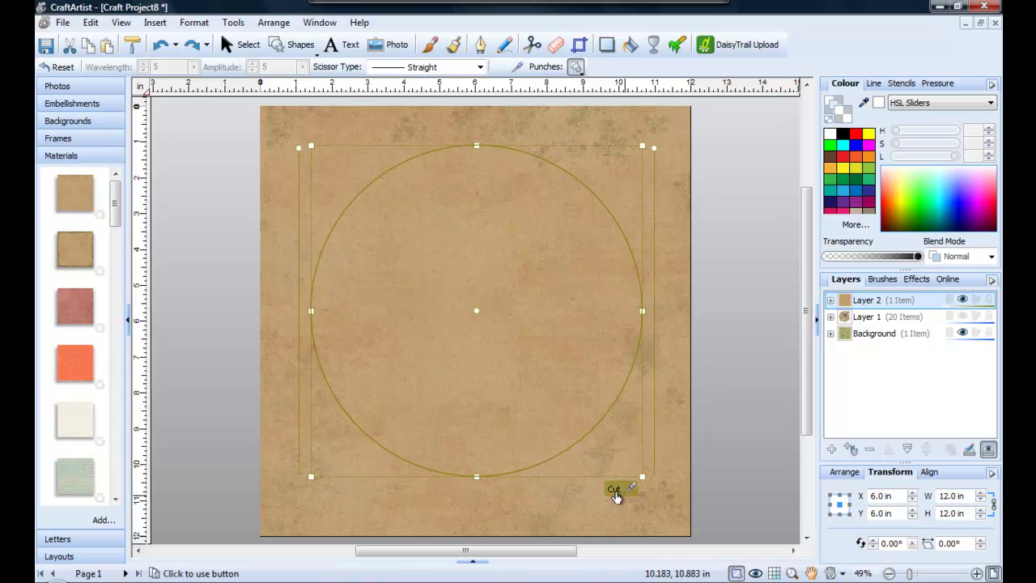
left_click(614, 491)
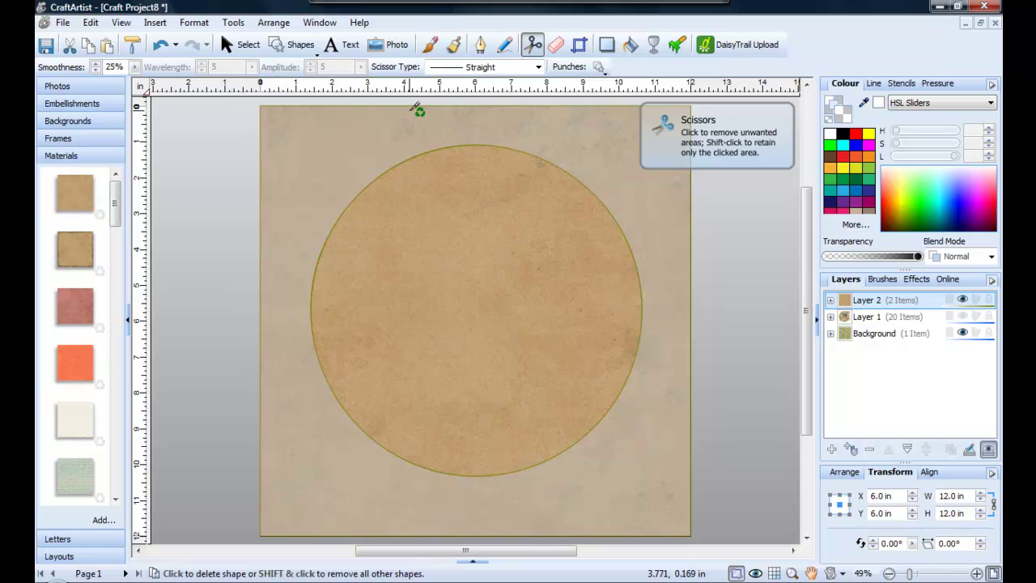
left_click(609, 485)
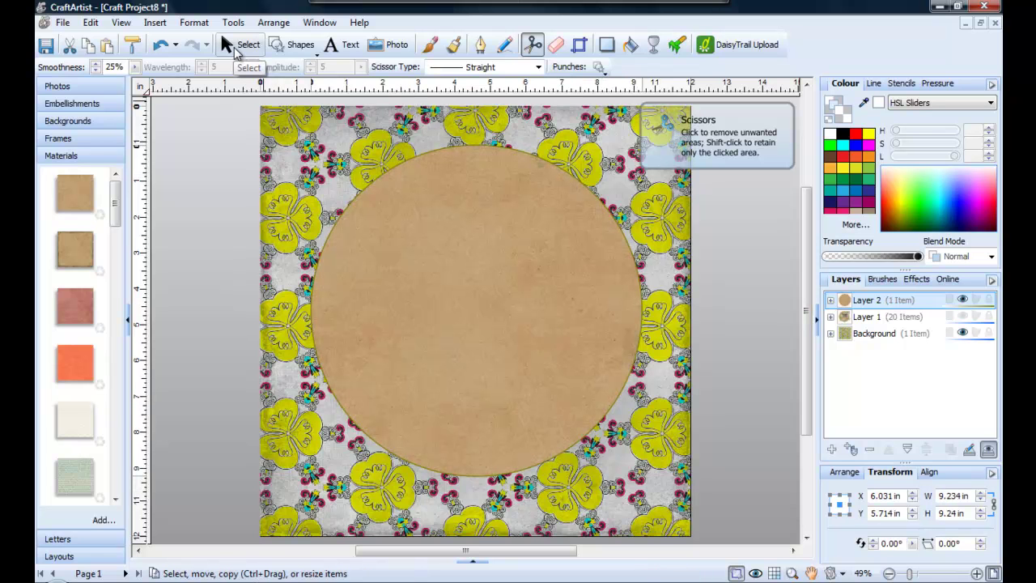
- Nudge the kraft circle and add a 50% opacity, 6 pt blur drop shadow beneath it
left_click(236, 47)
left_click_drag(427, 245, 431, 246)
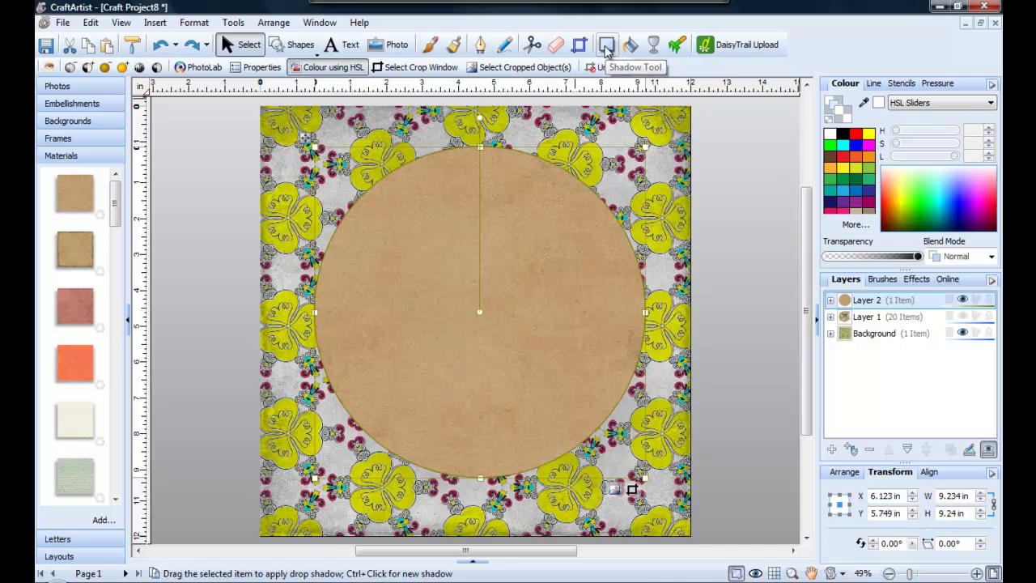
left_click(605, 47)
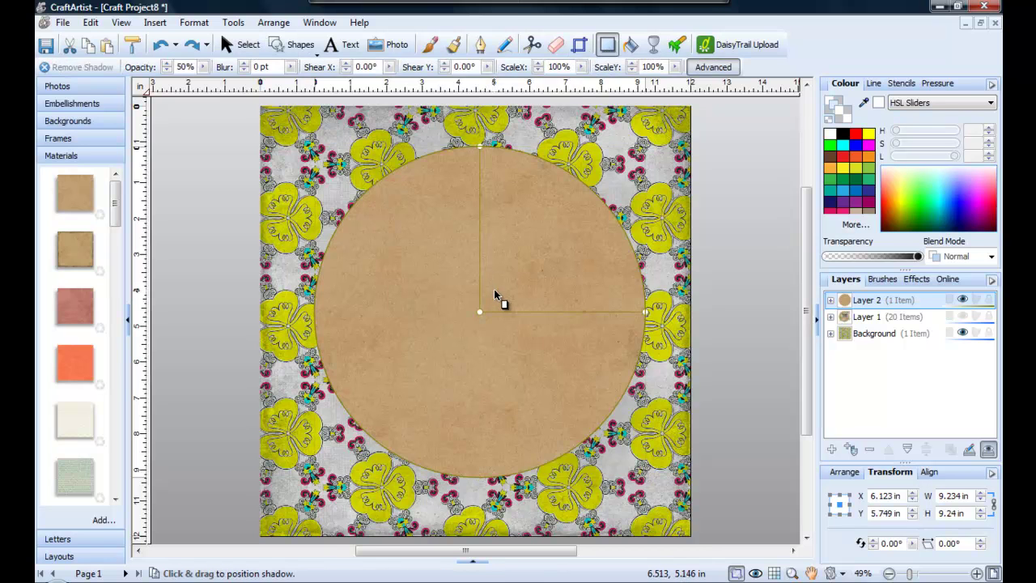
left_click_drag(495, 295, 494, 300)
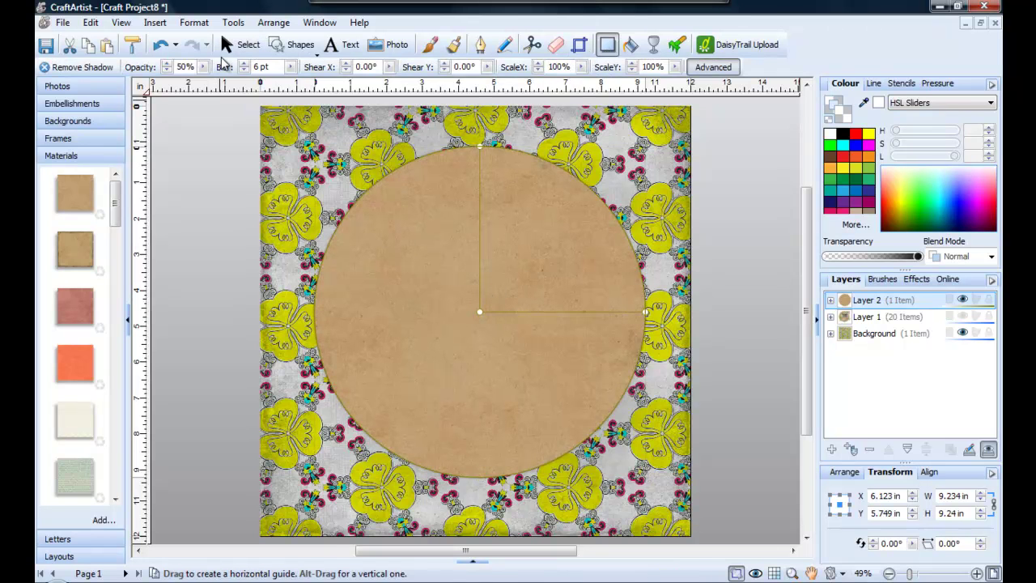
left_click(237, 45)
left_click(194, 208)
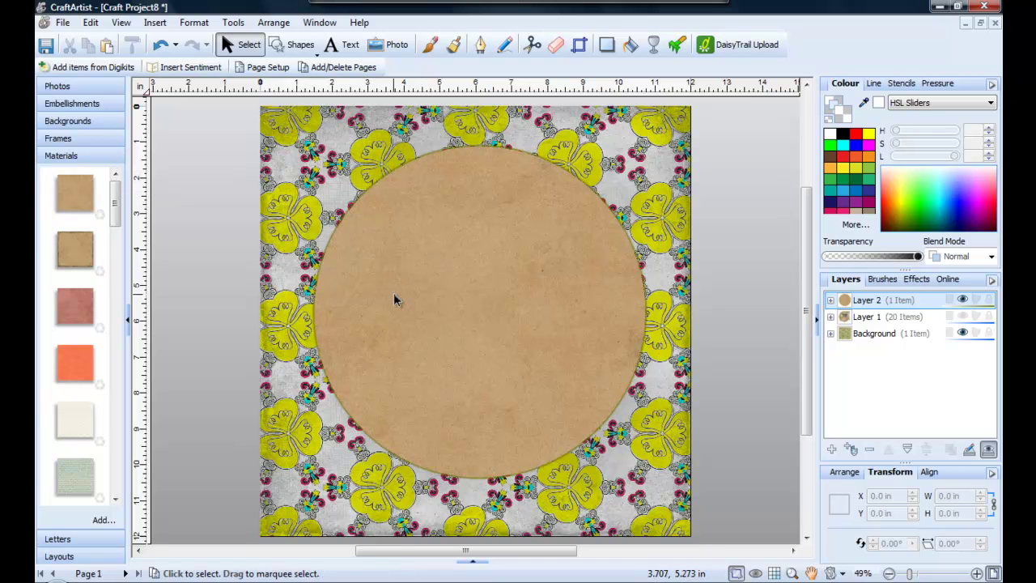
- Shift the kraft circle slightly and draw a black-filled Quick Ellipse on it
left_click(499, 336)
left_click_drag(497, 337, 480, 344)
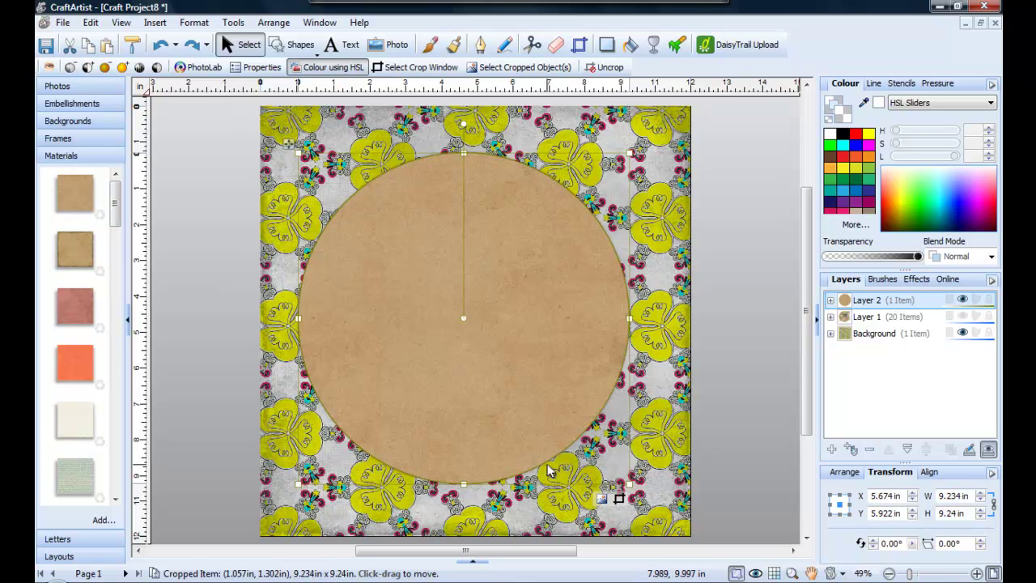
left_click(277, 50)
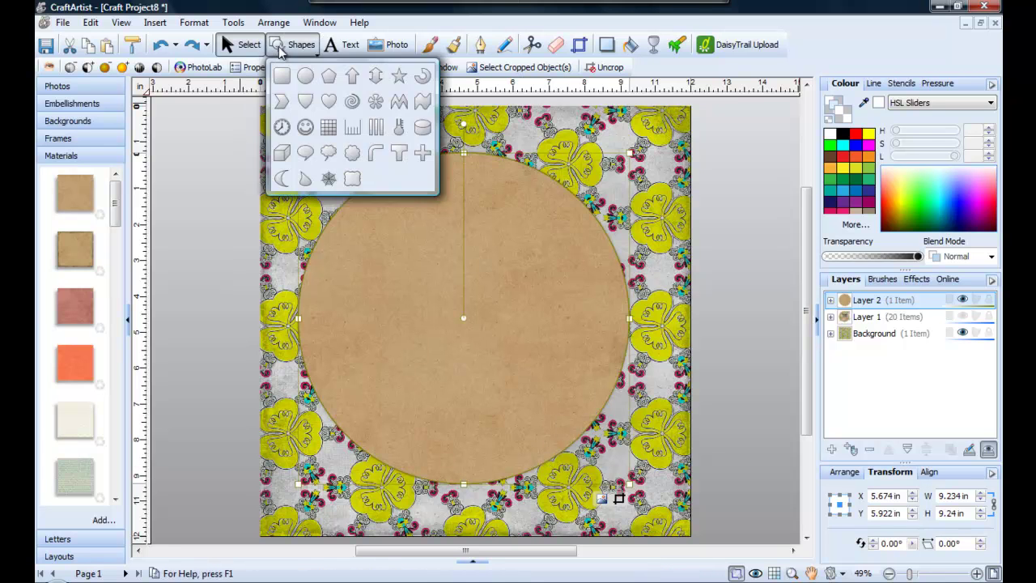
left_click(305, 79)
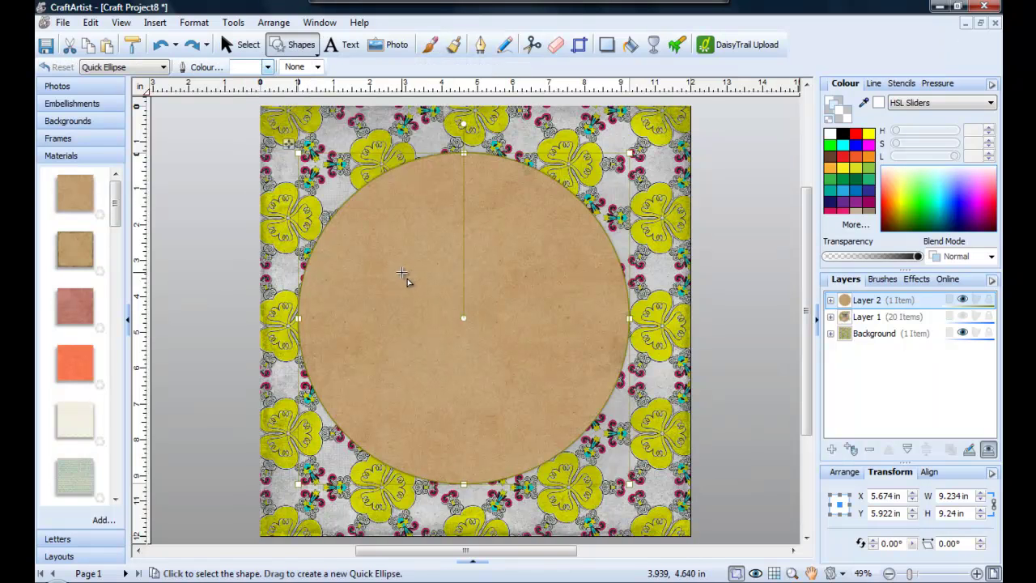
left_click_drag(405, 280, 527, 338)
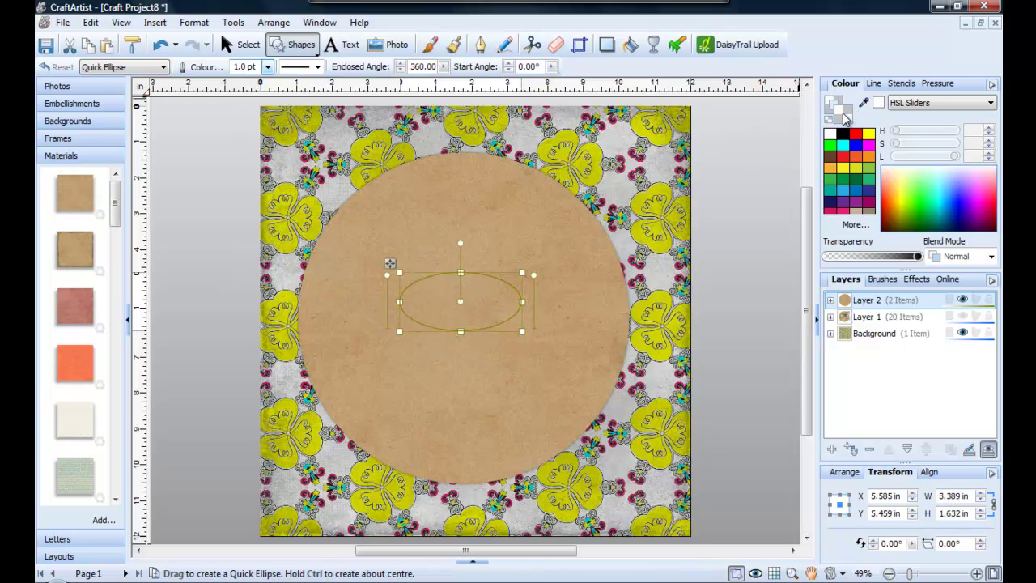
left_click(842, 136)
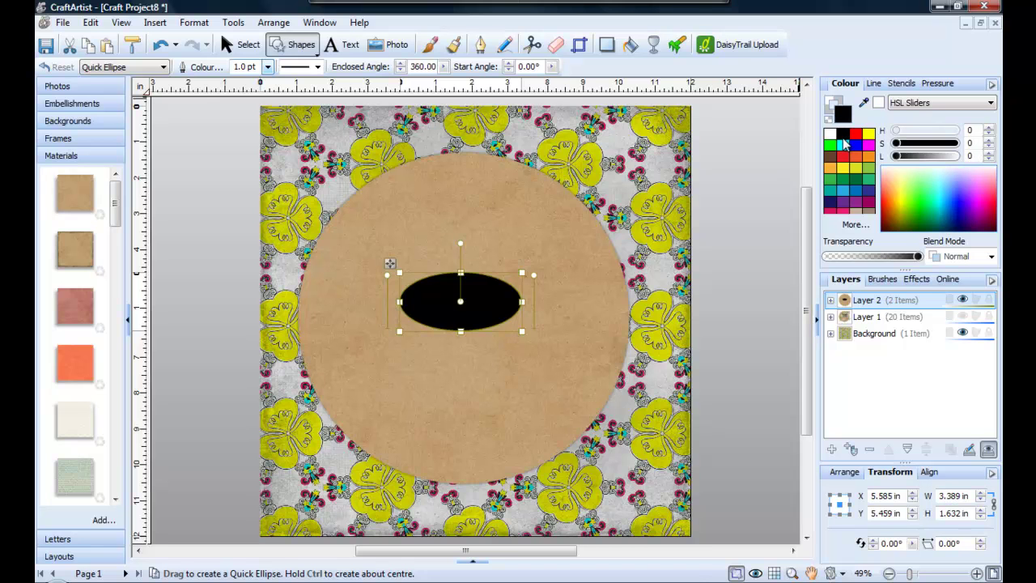
- Move the ellipse to the circle's lower-right edge, sized 2.574 by 1.251 in and rotated 34.32°
left_click(240, 45)
left_click_drag(438, 303, 510, 420)
left_click_drag(533, 361, 507, 368)
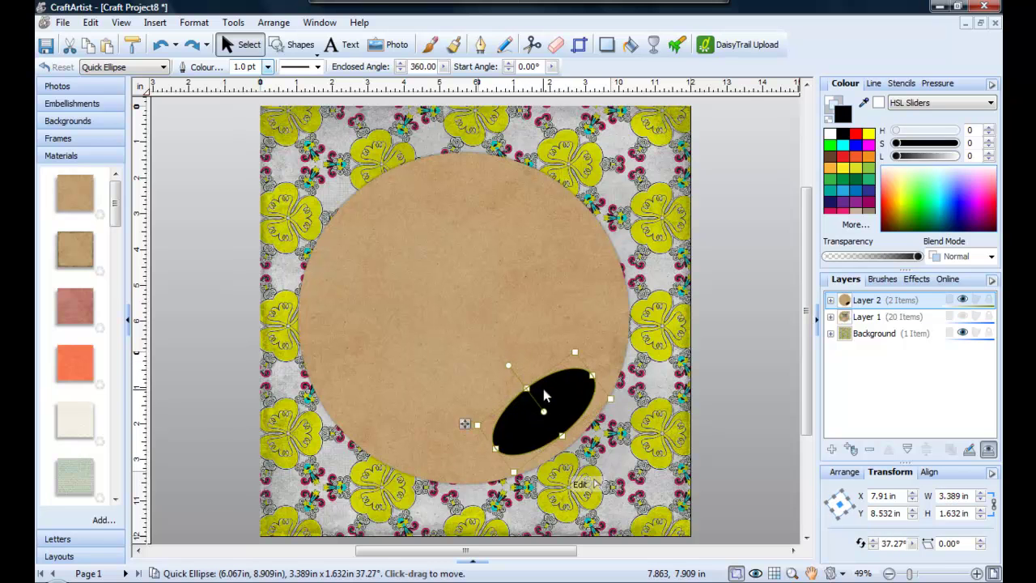
left_click_drag(552, 395, 540, 414)
left_click_drag(602, 396, 567, 422)
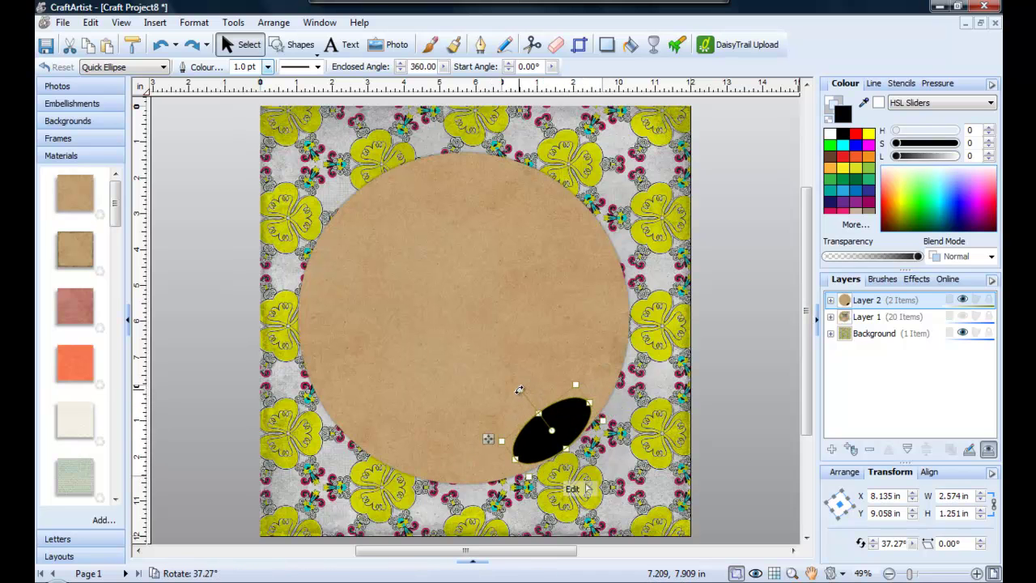
left_click_drag(521, 388, 522, 388)
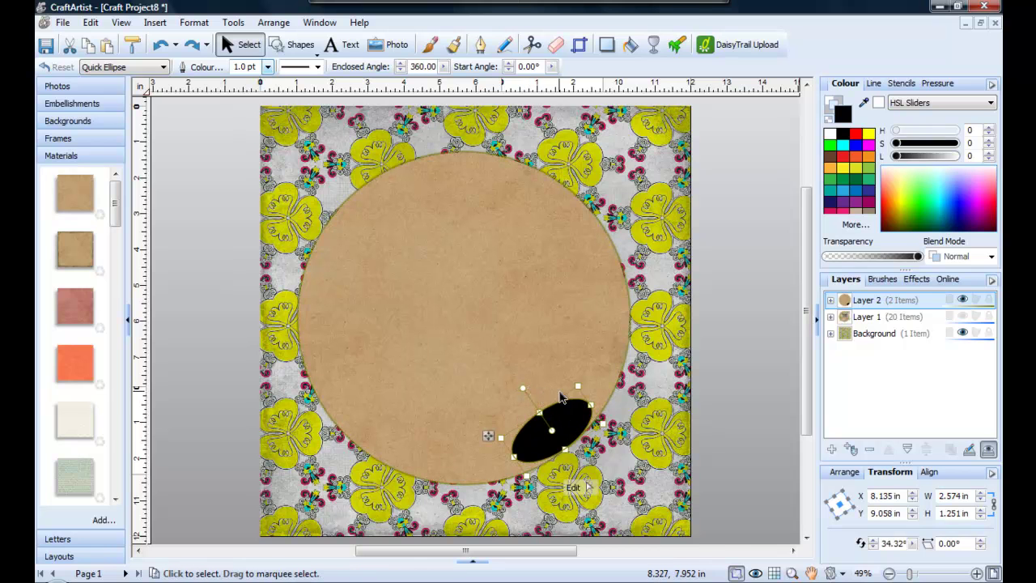
- Give the black ellipse a drop shadow and send it back one, behind the kraft disc
left_click(607, 45)
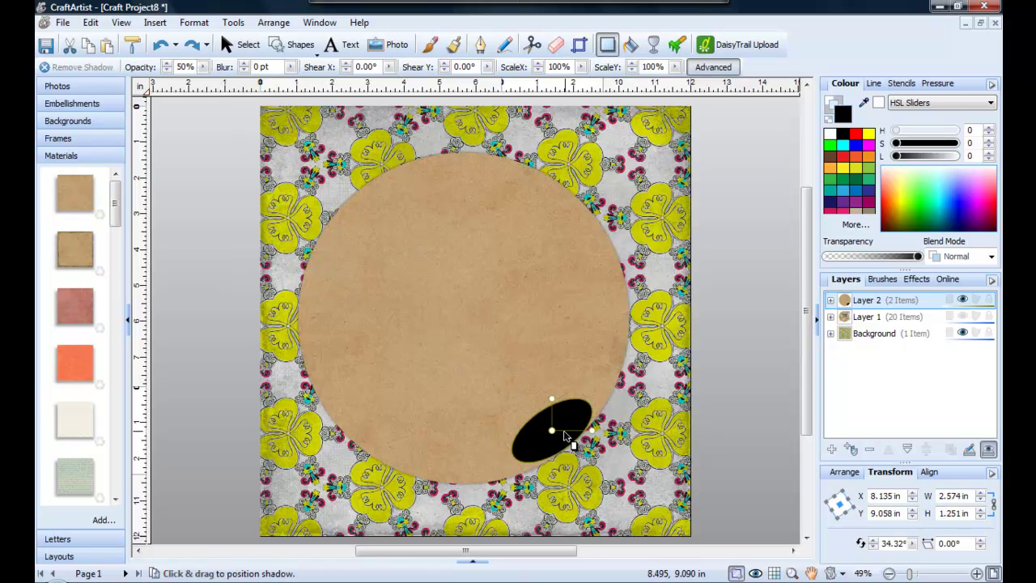
left_click_drag(561, 443, 567, 450)
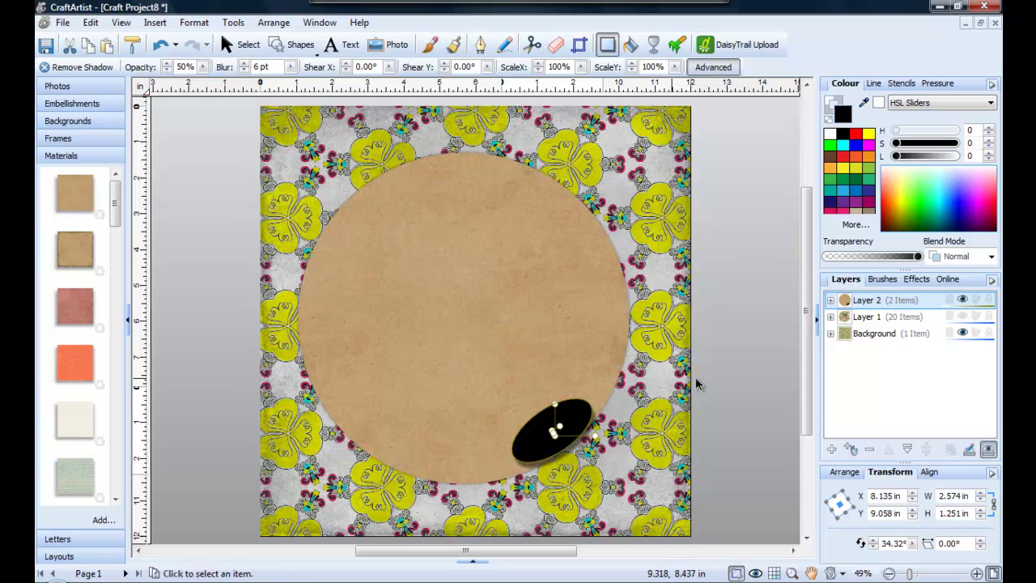
left_click(843, 475)
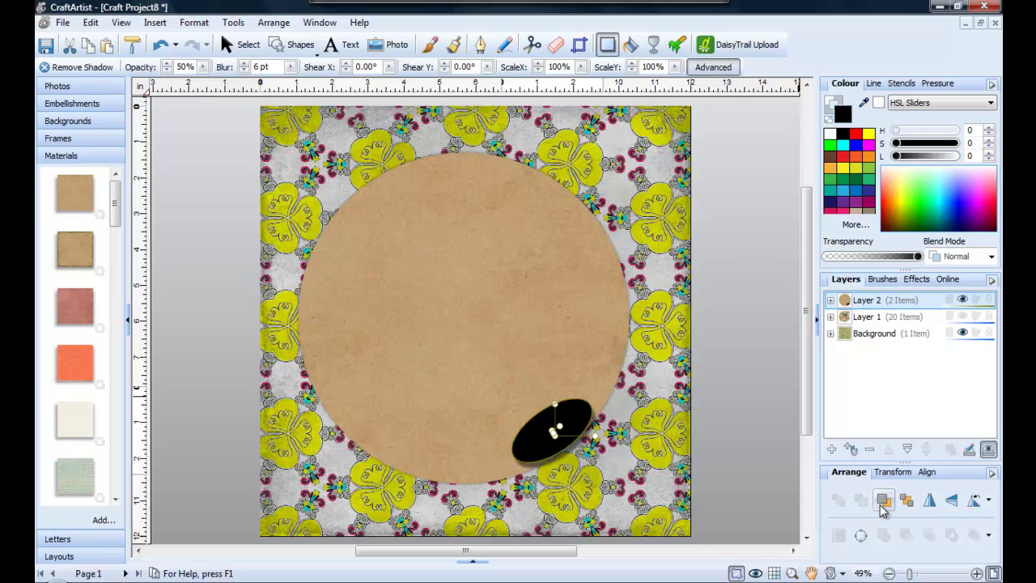
left_click(886, 508)
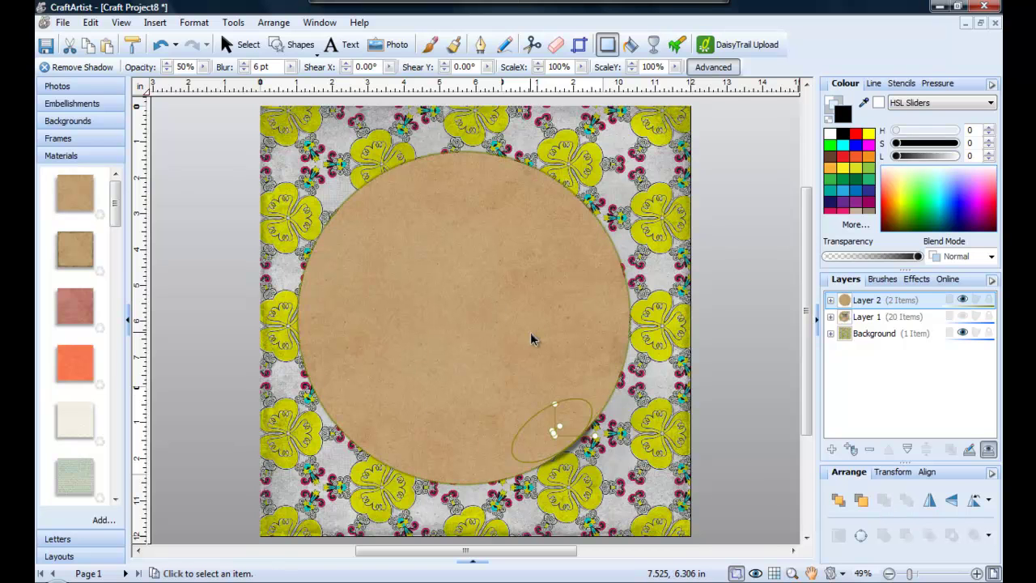
- Stretch the ellipse, tilt it to 40.33°, and tuck it under the disc's lower-right edge
left_click(235, 44)
left_click_drag(591, 405, 602, 397)
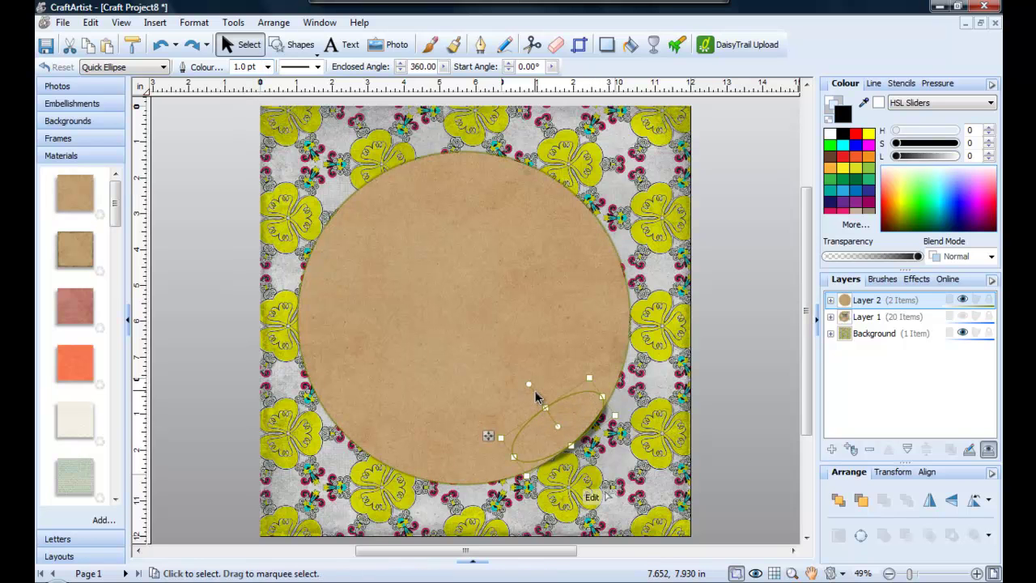
left_click_drag(529, 384, 528, 382)
left_click_drag(572, 423, 569, 422)
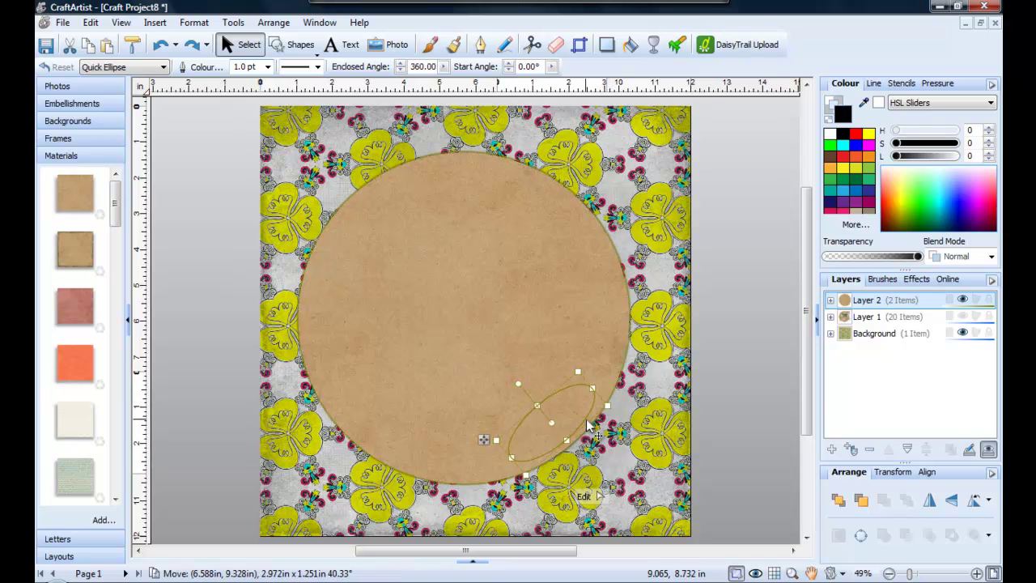
key("Escape")
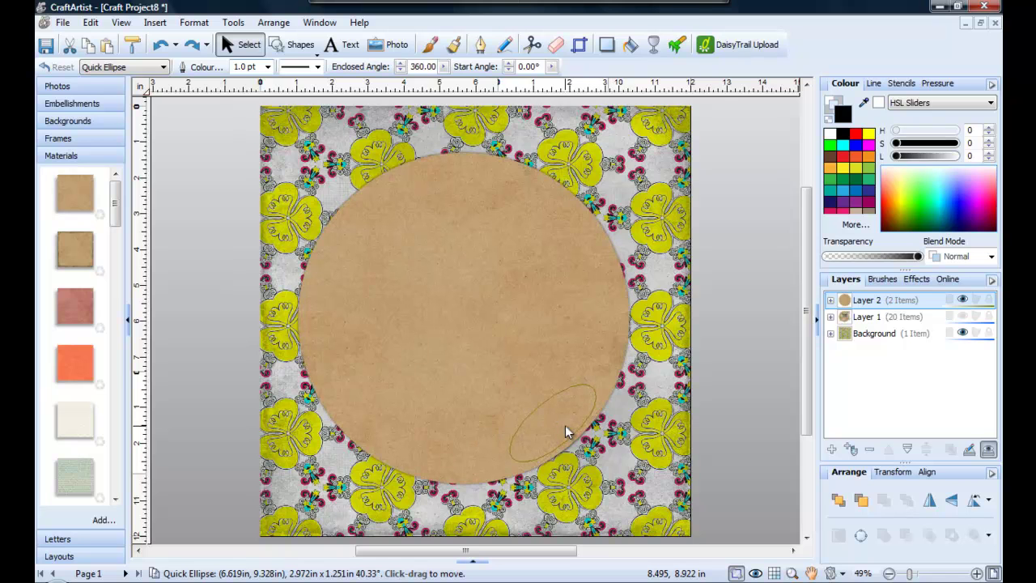
left_click(565, 426)
key("Escape")
left_click(565, 426)
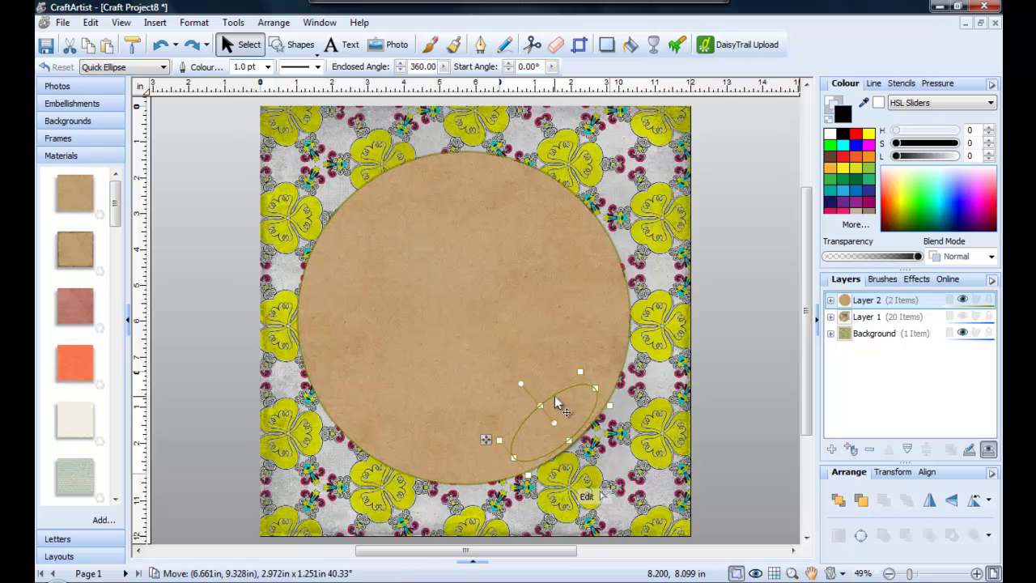
left_click_drag(544, 400, 546, 398)
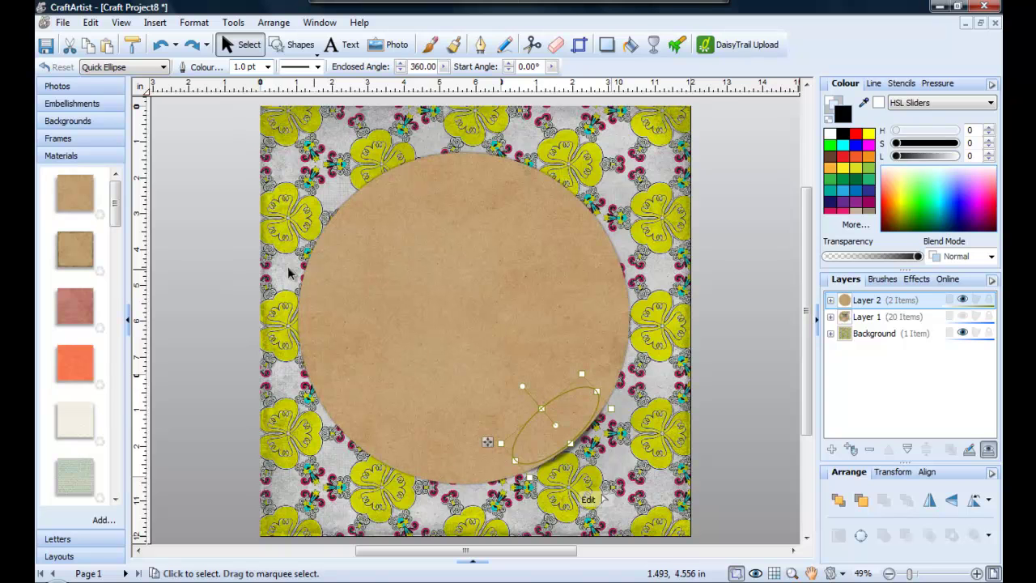
left_click(206, 234)
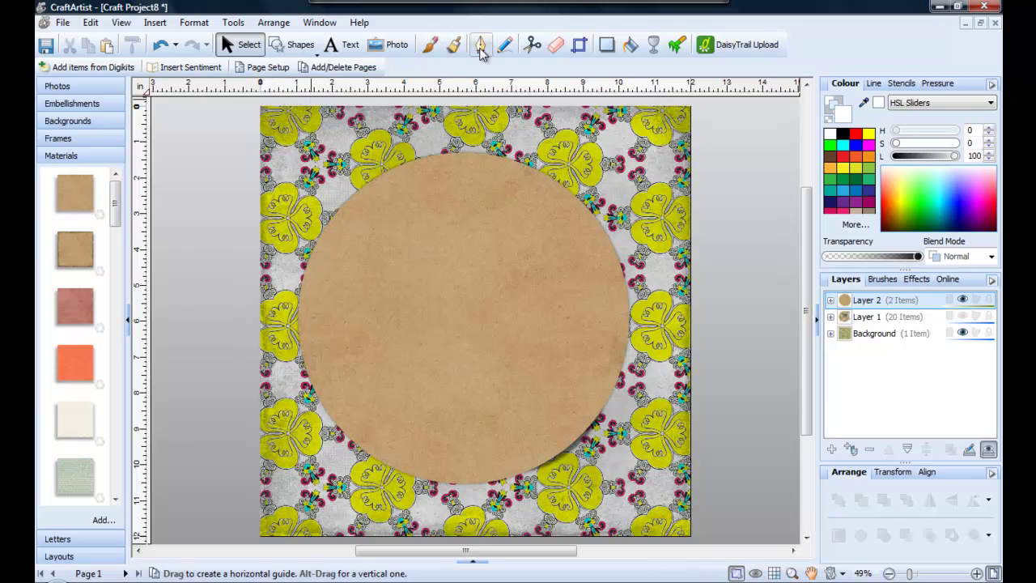
- Draw a first peel flap on the disc's right edge with the Pen tool, then delete it
left_click(480, 46)
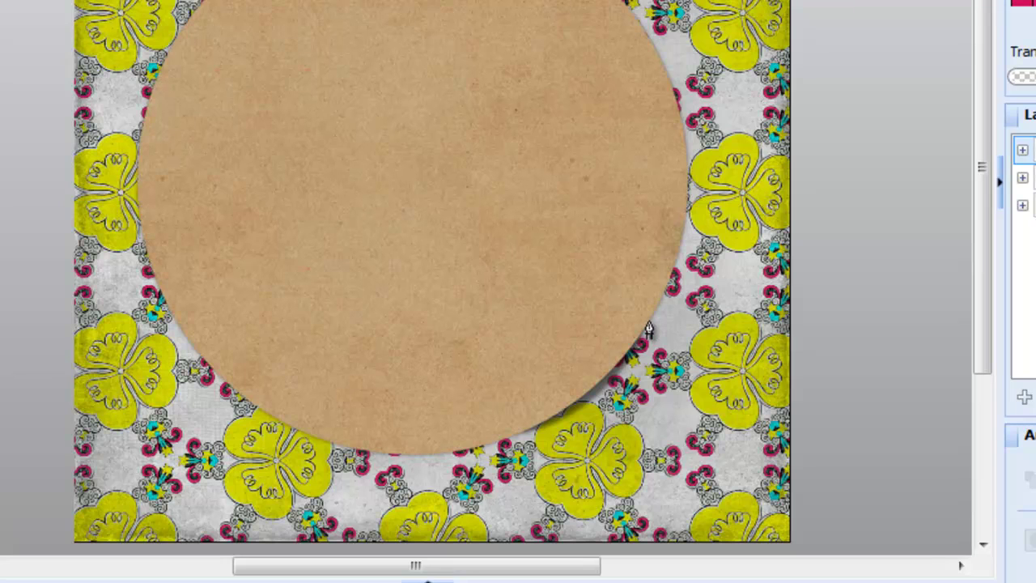
left_click(645, 322)
left_click(667, 374)
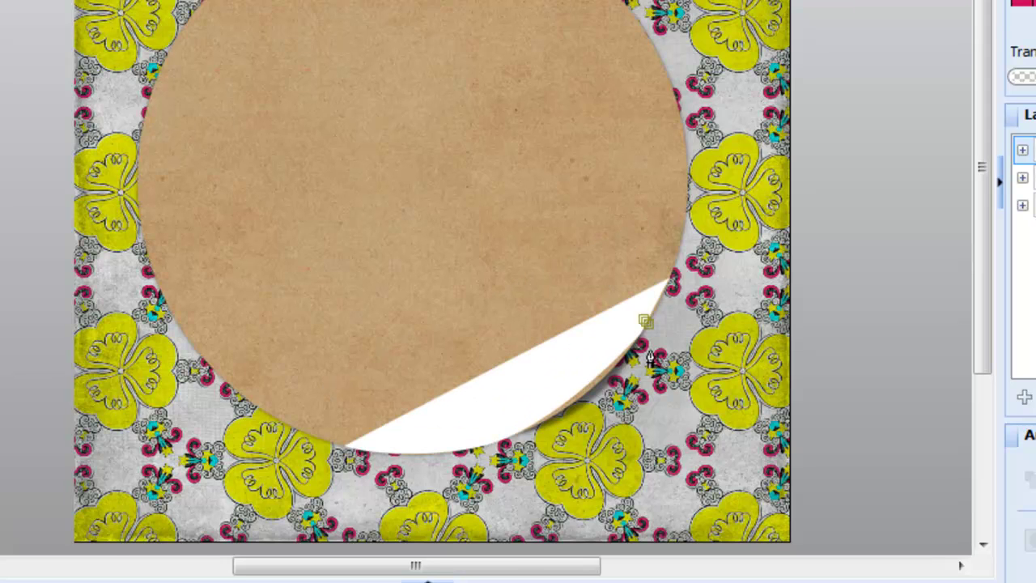
left_click(649, 359)
left_click(642, 330)
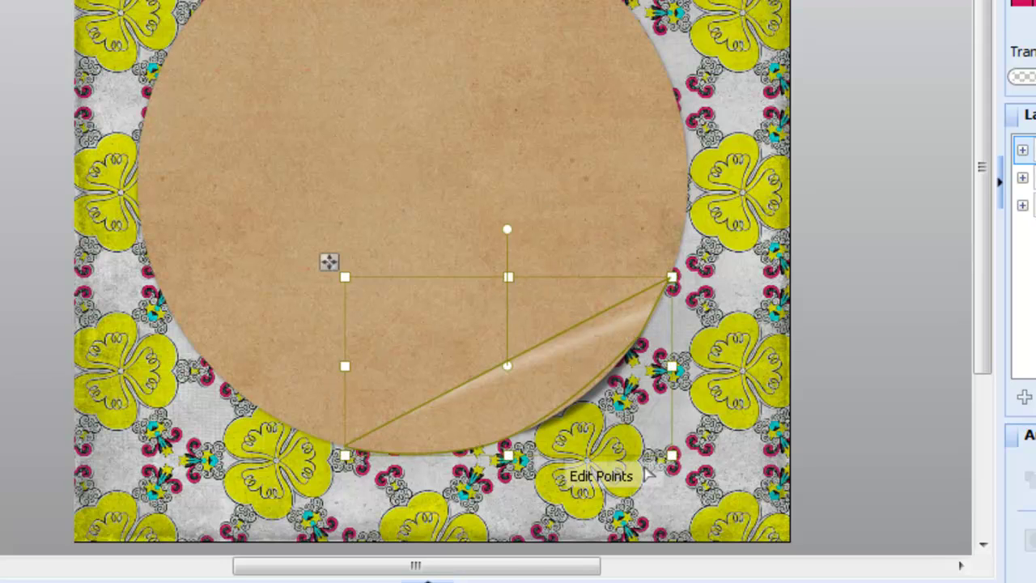
left_click_drag(562, 351, 520, 324)
key("Delete")
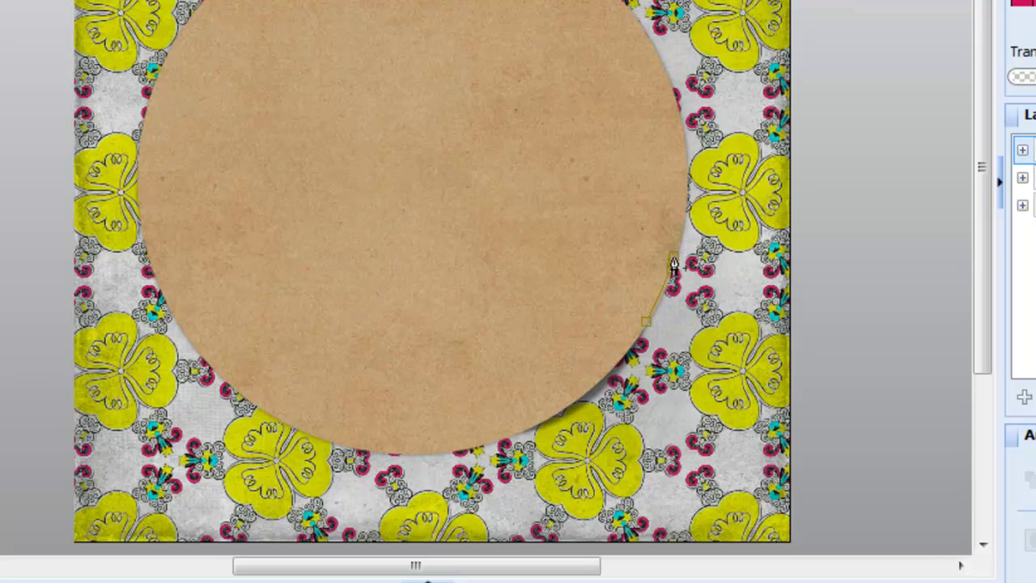
- Redraw a curved closed peel outline along the disc's lower-right edge
left_click_drag(673, 262, 680, 237)
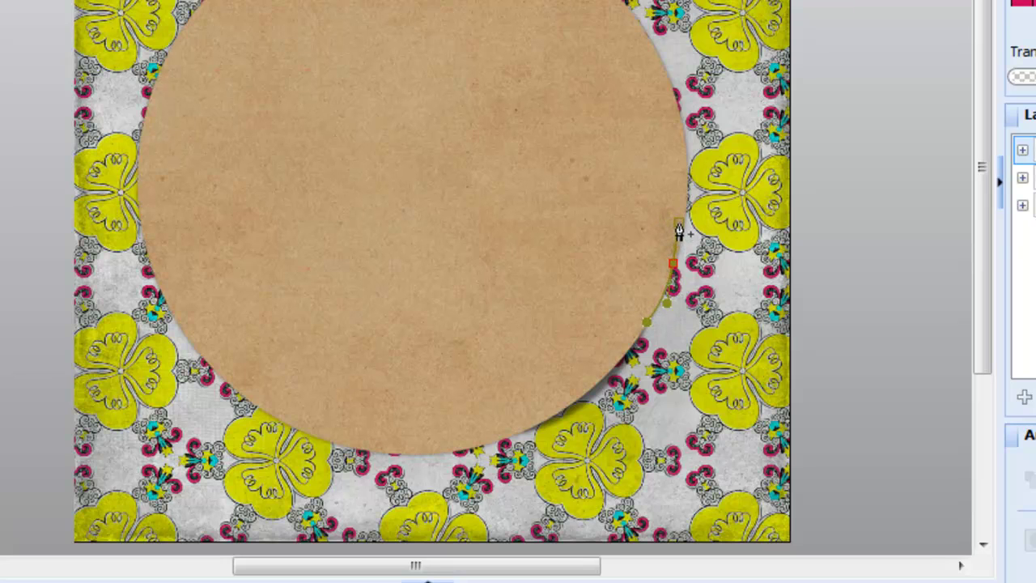
left_click(672, 264)
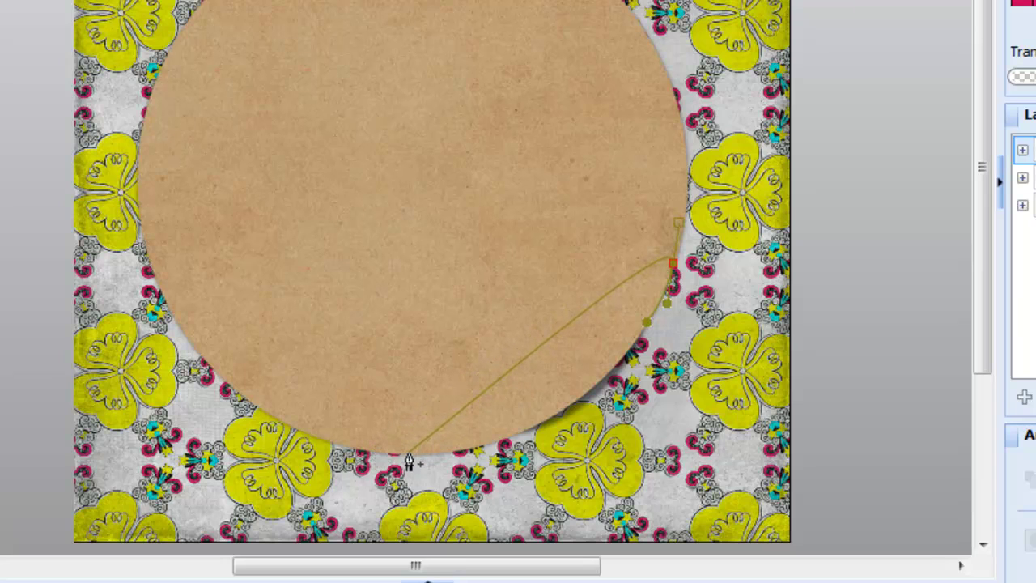
left_click_drag(406, 452, 460, 473)
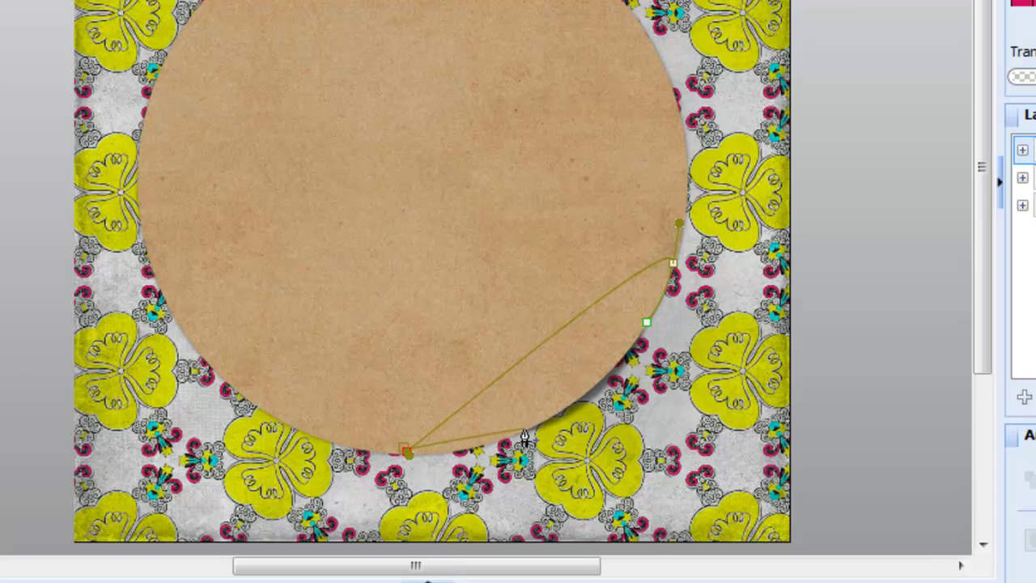
left_click_drag(520, 437, 592, 413)
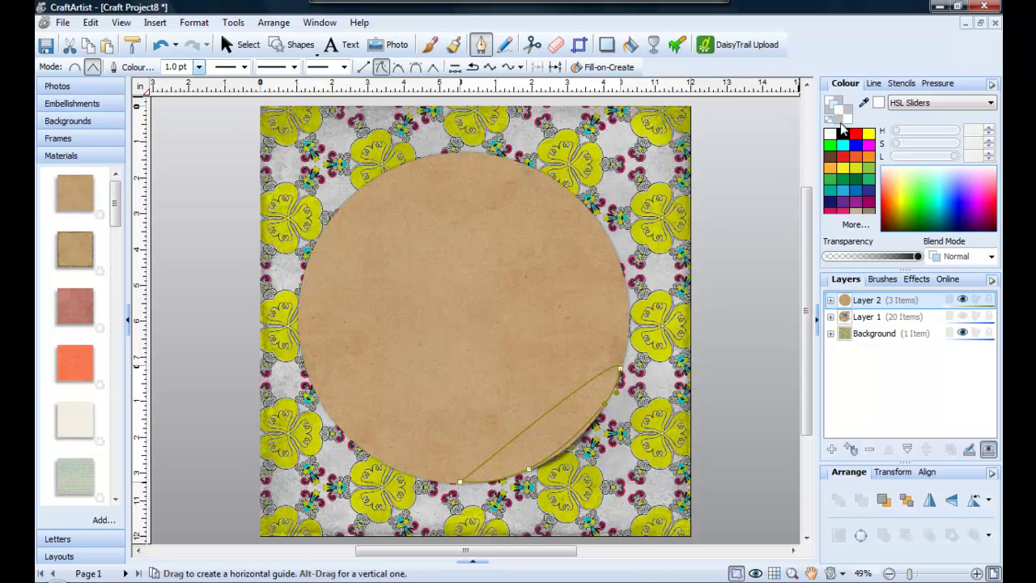
- Fill the peel flap with white and adjust its curve nodes with Edit Points
left_click(829, 136)
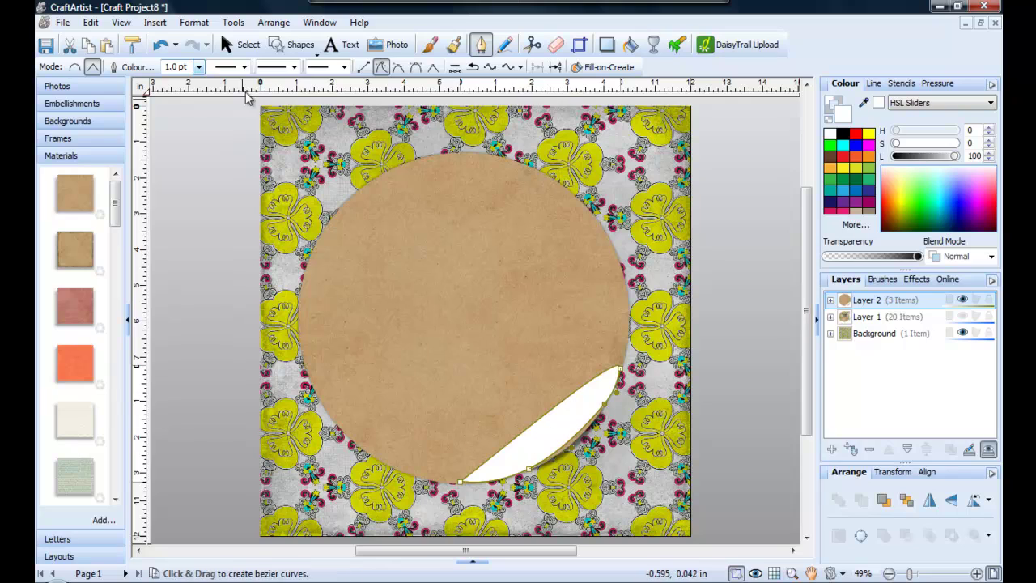
left_click(229, 44)
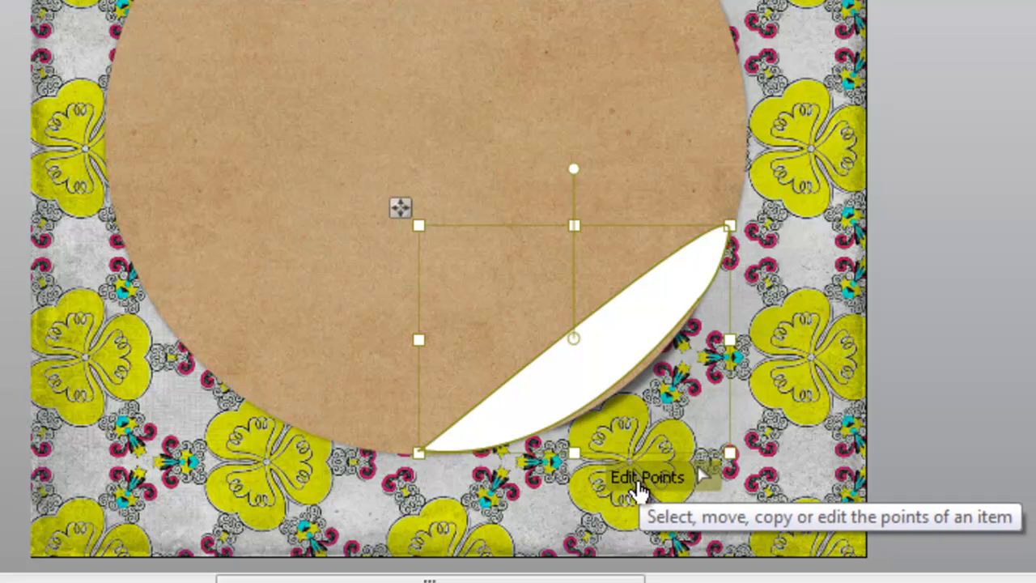
left_click(640, 485)
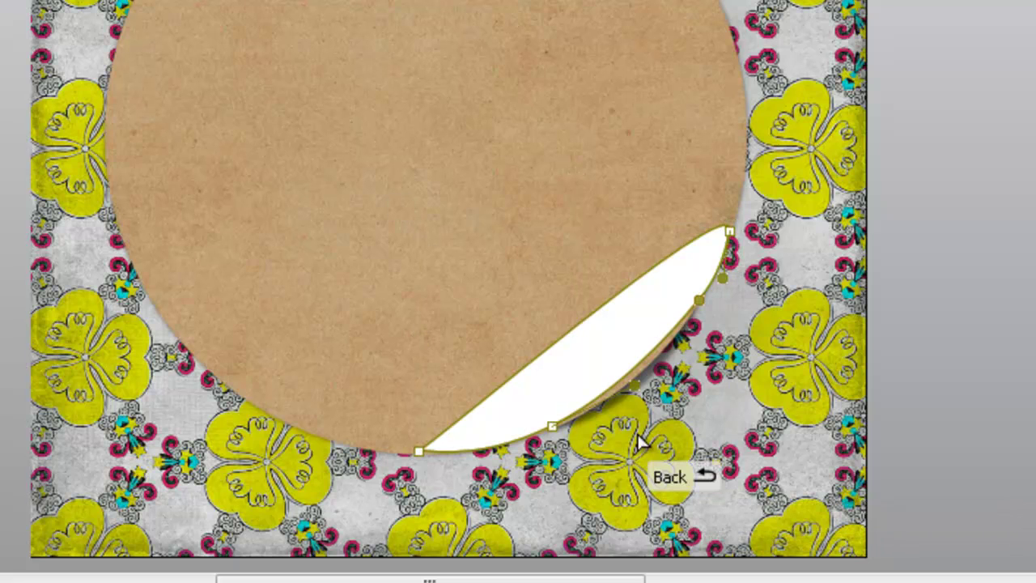
left_click(630, 387)
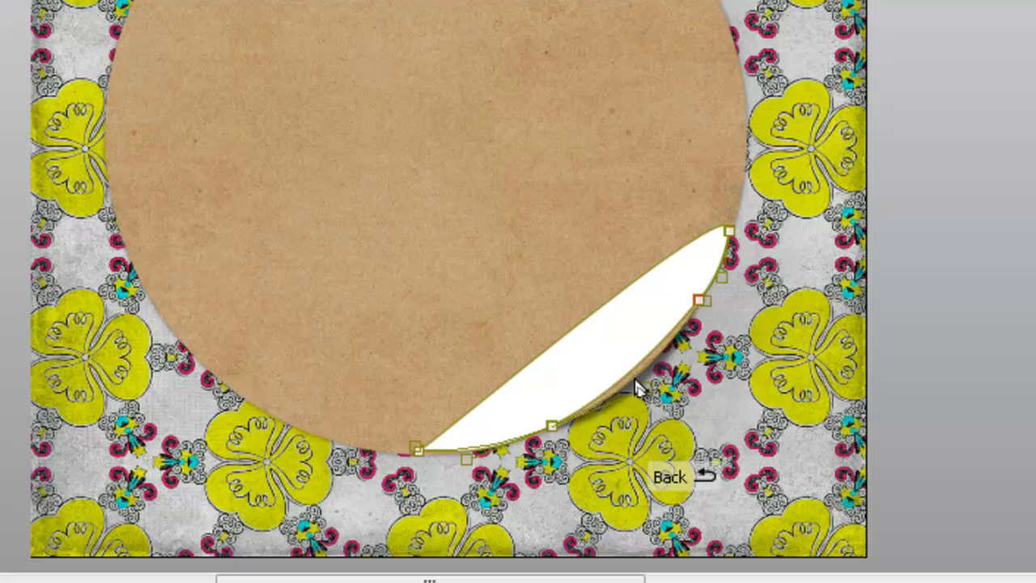
left_click(641, 373)
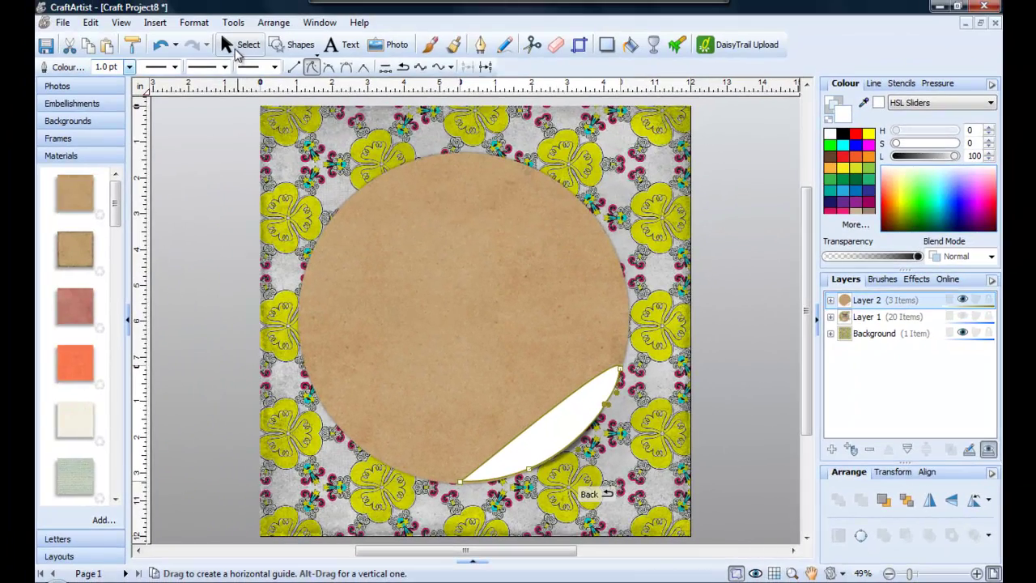
left_click(237, 49)
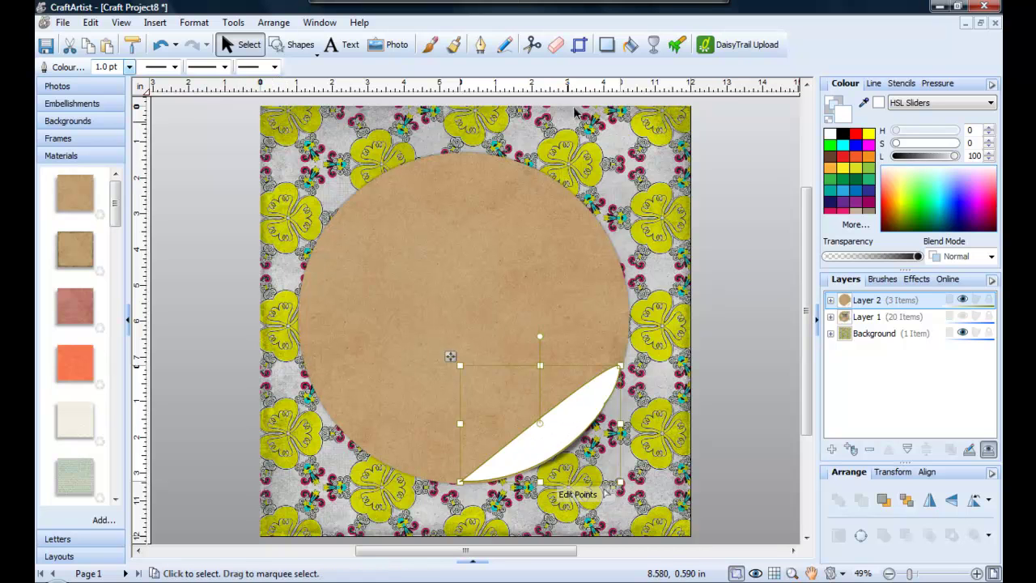
- Apply a Linear transparency to the white peel flap and open the Gradient Transparency Editor
left_click(654, 47)
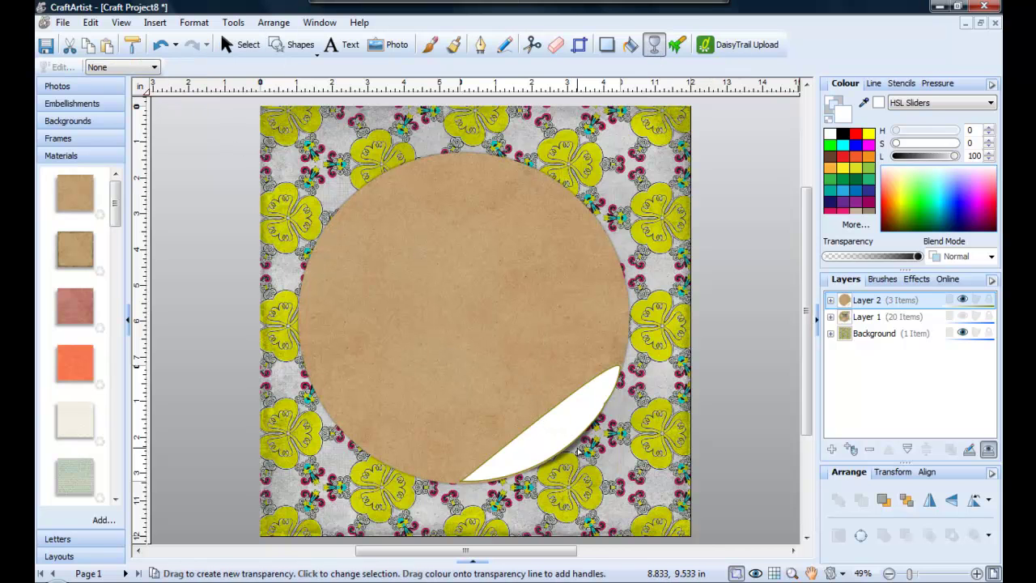
left_click_drag(580, 450, 541, 409)
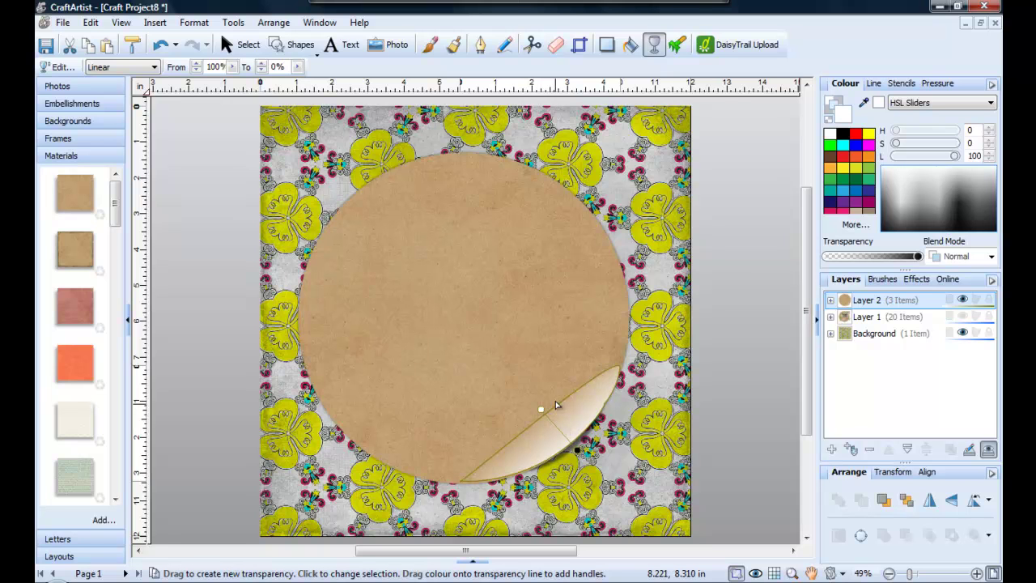
left_click(121, 67)
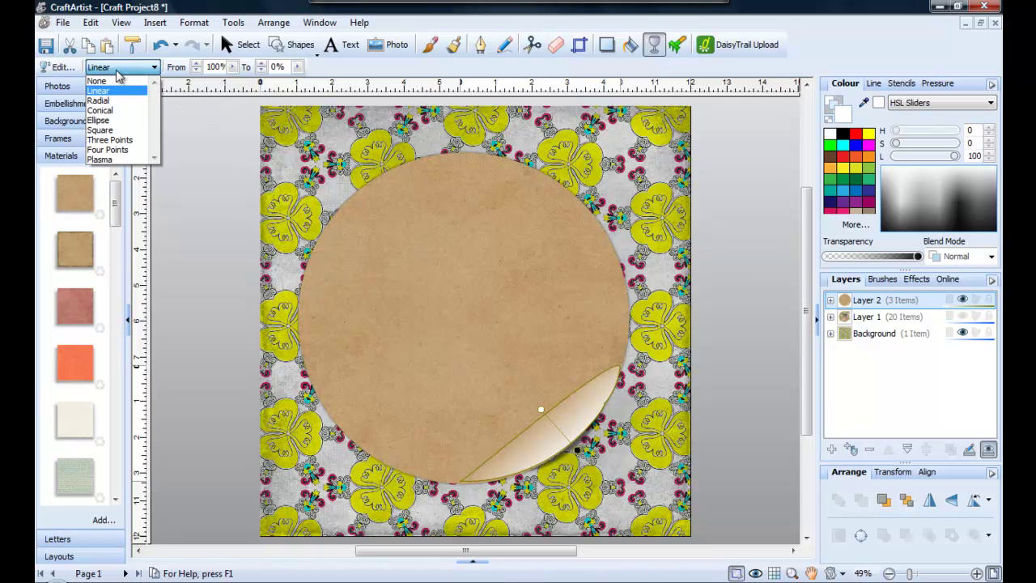
left_click(98, 92)
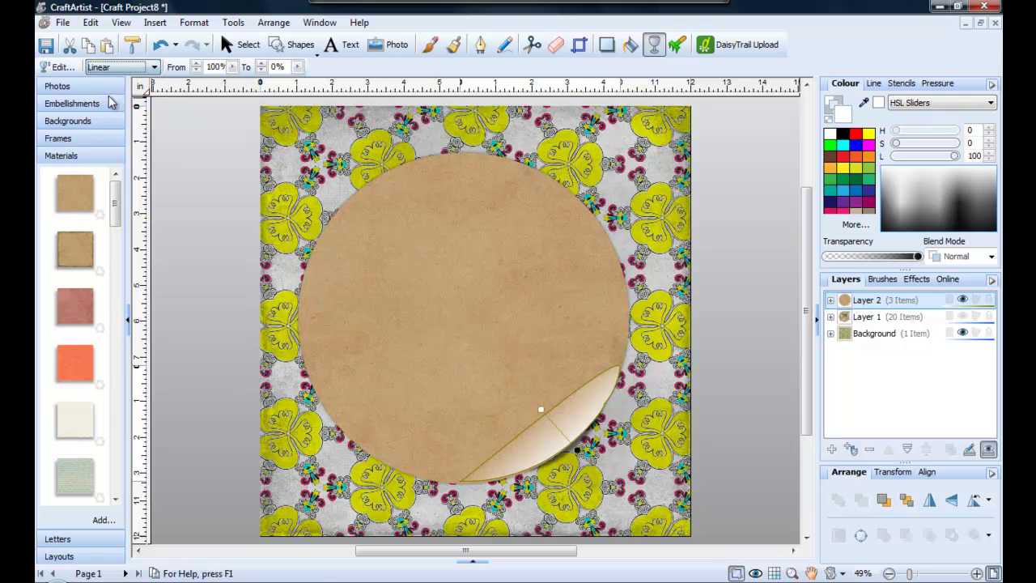
left_click(63, 70)
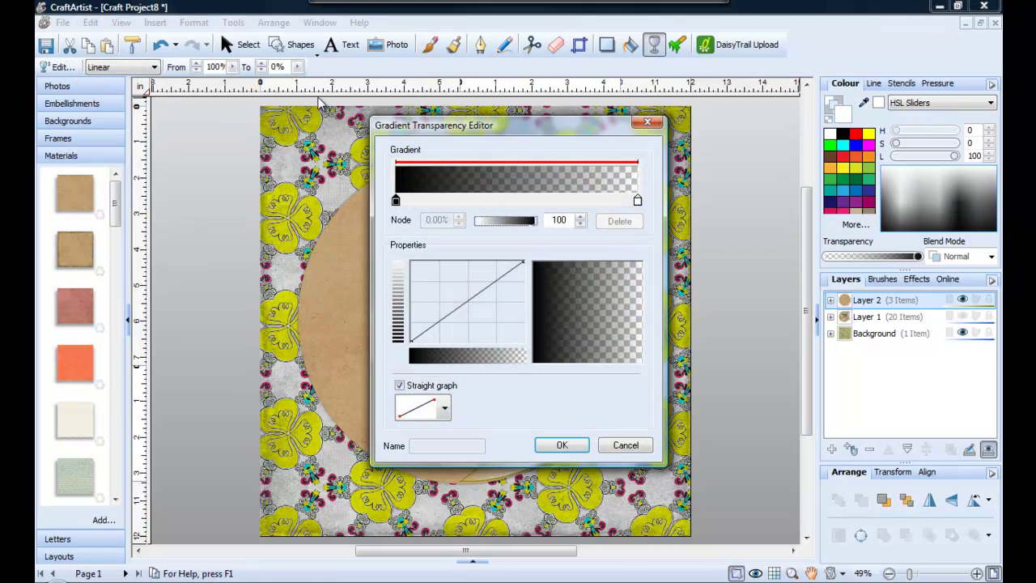
- Drag the Gradient Transparency Editor to the top-right of the window
left_click_drag(415, 132, 676, 55)
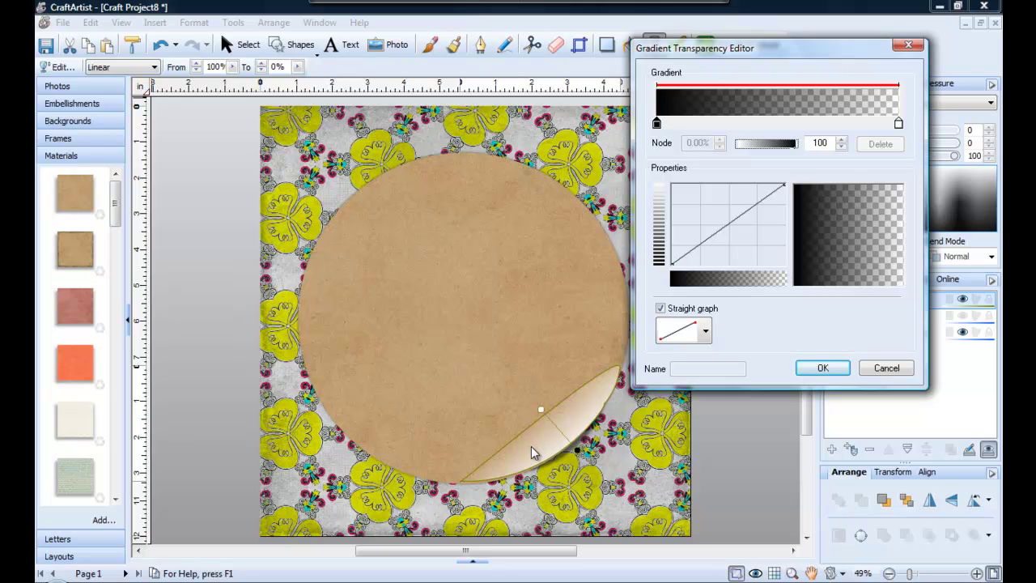
- Add a 50.31% midpoint stop valued 52, make the start transparent, drop extra stops, and apply
left_click(773, 126)
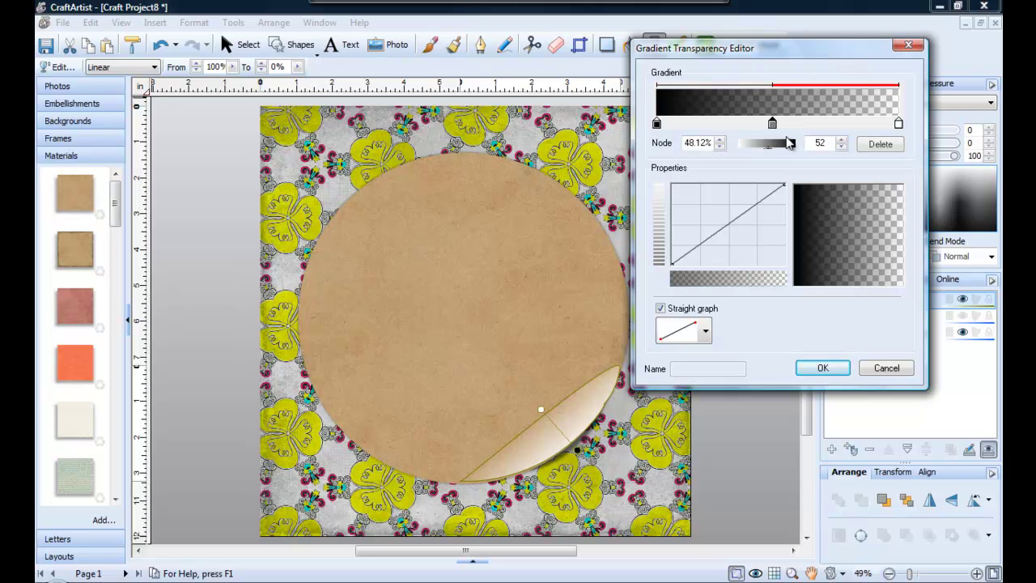
left_click_drag(773, 126, 779, 128)
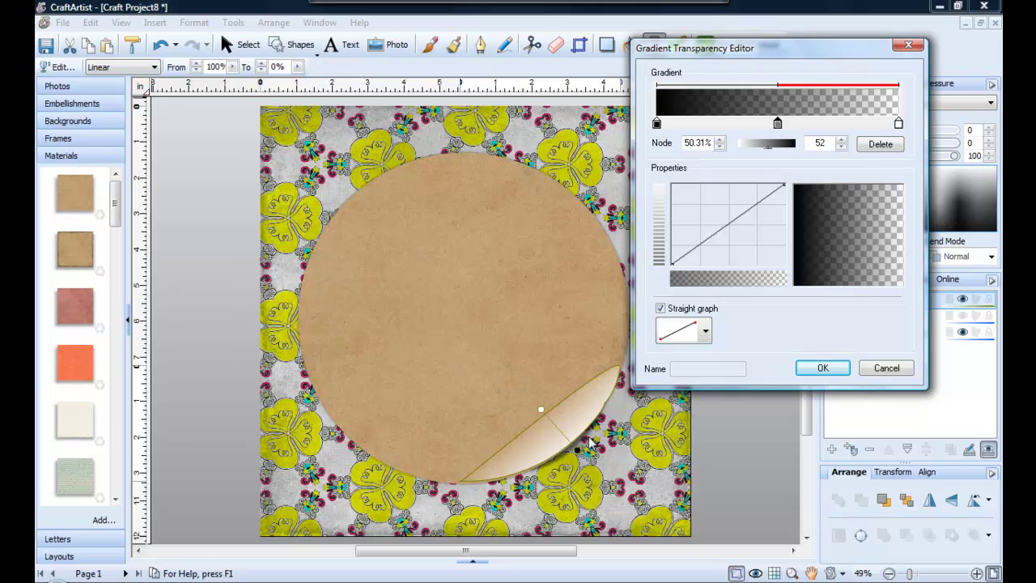
left_click(657, 124)
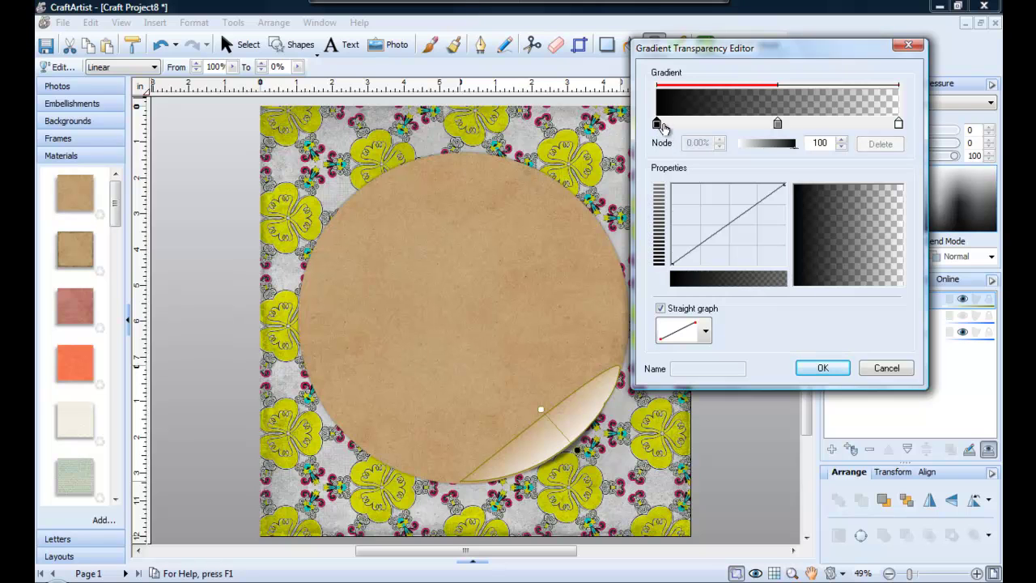
left_click(662, 126)
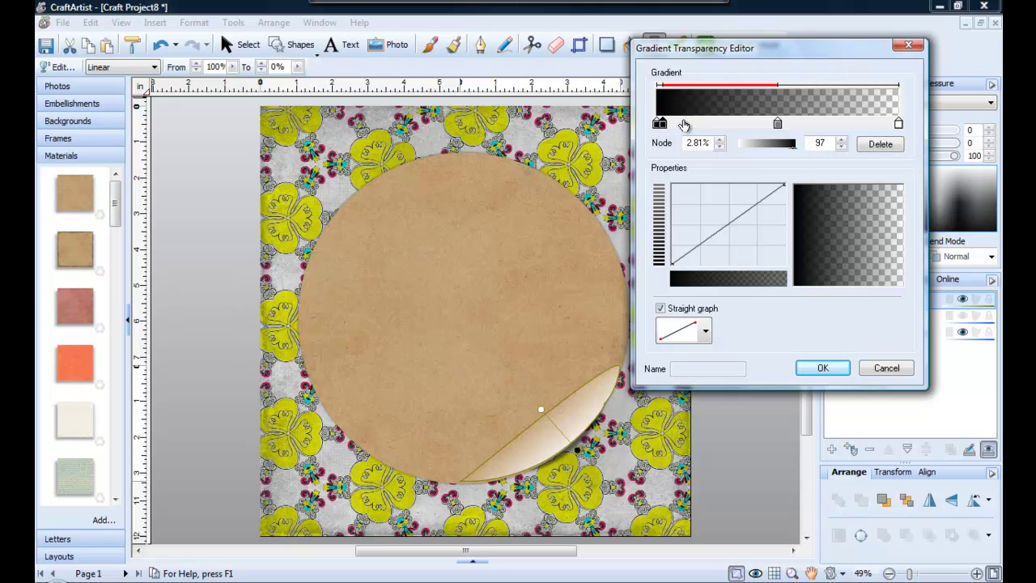
left_click_drag(662, 124, 662, 156)
left_click(693, 125)
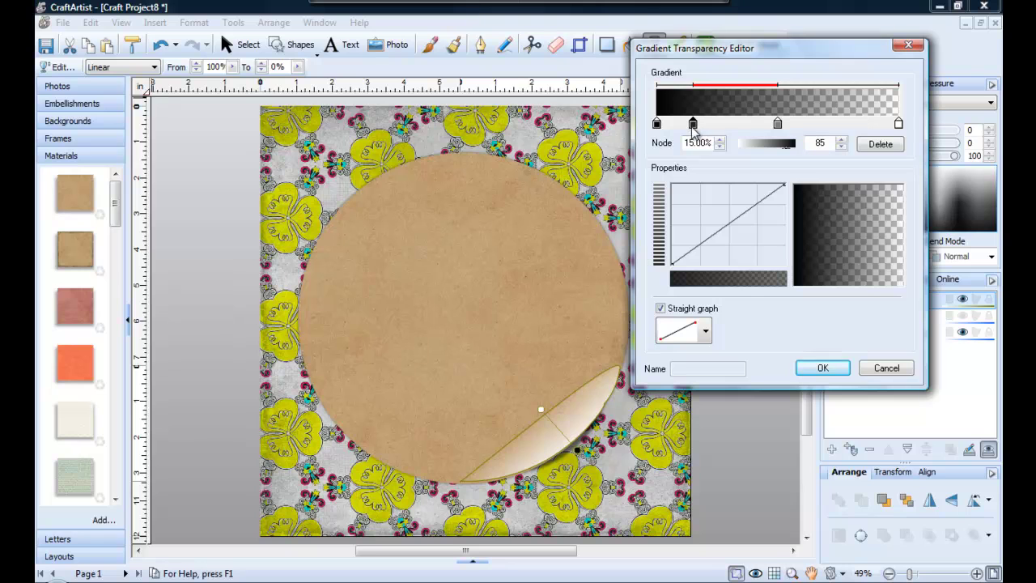
left_click_drag(693, 124, 660, 150)
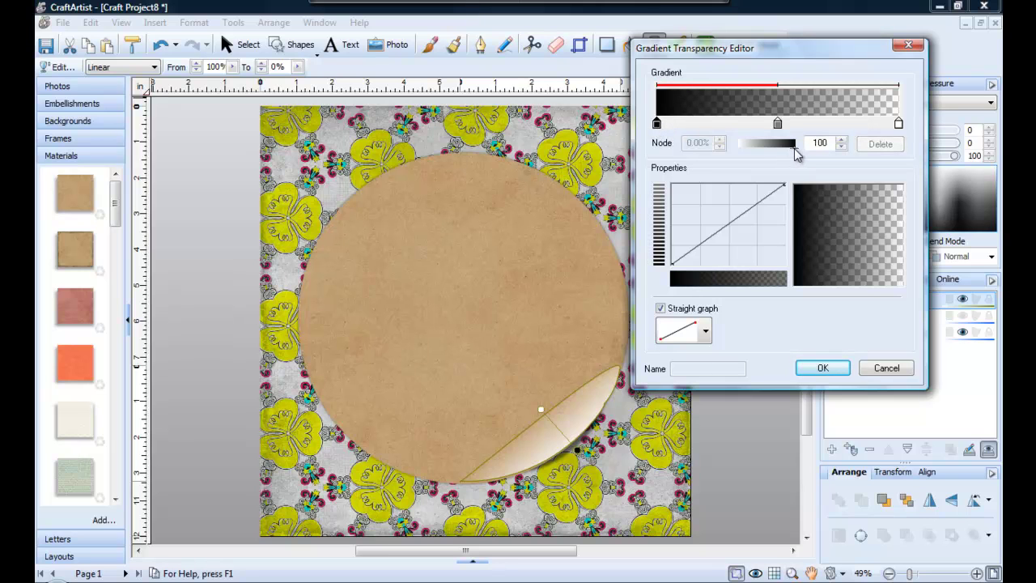
left_click_drag(795, 154, 735, 153)
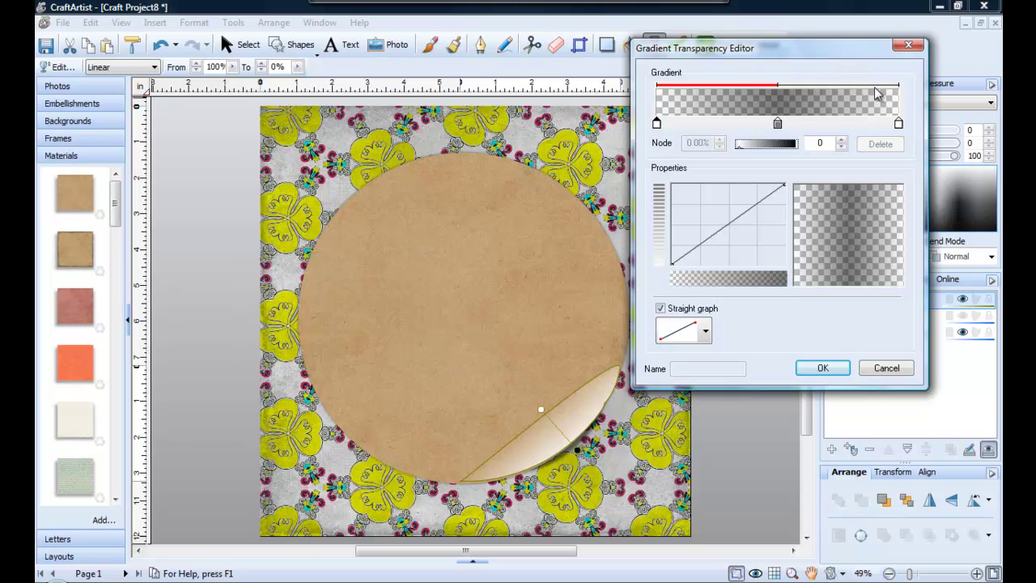
left_click(777, 125)
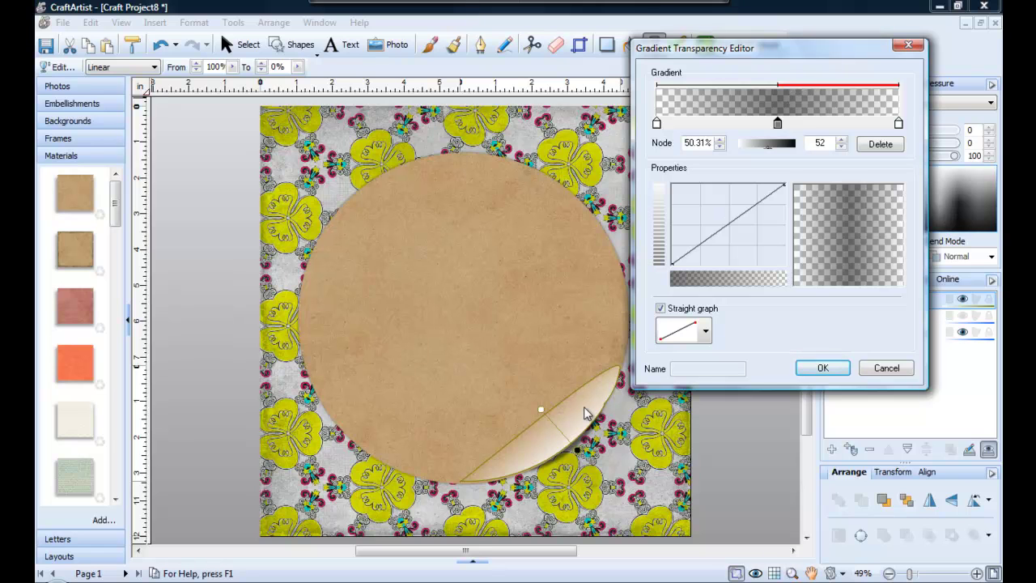
left_click(820, 366)
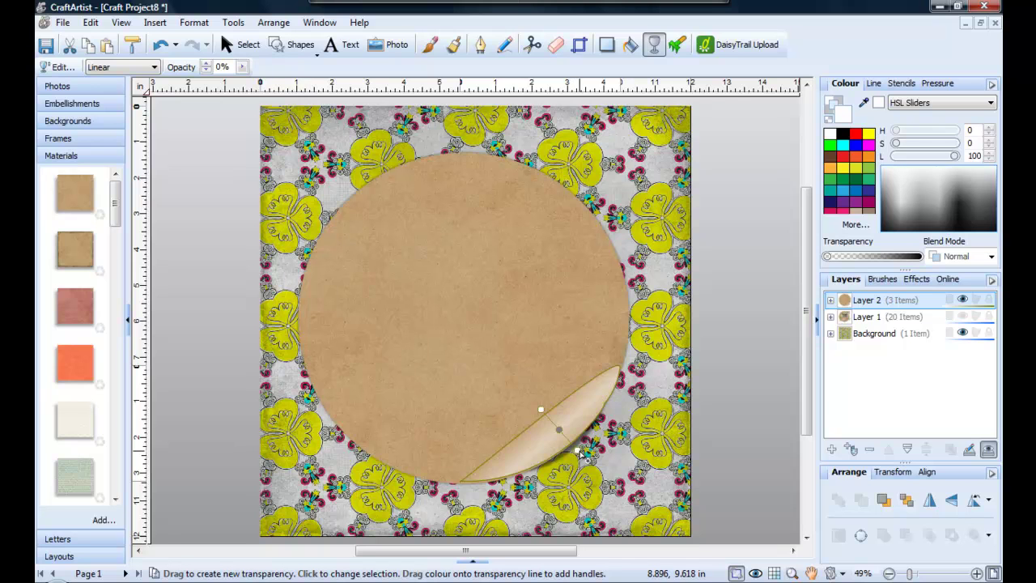
- Redraw the highlight's transparency line across the corner curl, moving its start and end down and right
left_click_drag(580, 451, 580, 459)
mouse_move(542, 414)
left_mouse_down()
mouse_move(554, 424)
mouse_move(545, 435)
mouse_move(558, 419)
mouse_move(539, 426)
left_mouse_up()
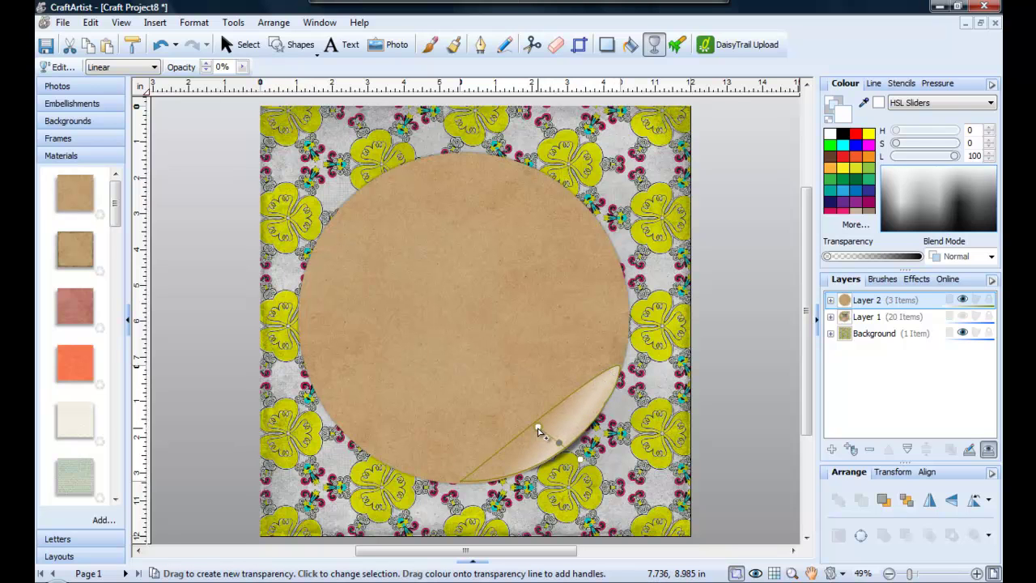
left_click_drag(537, 428, 551, 429)
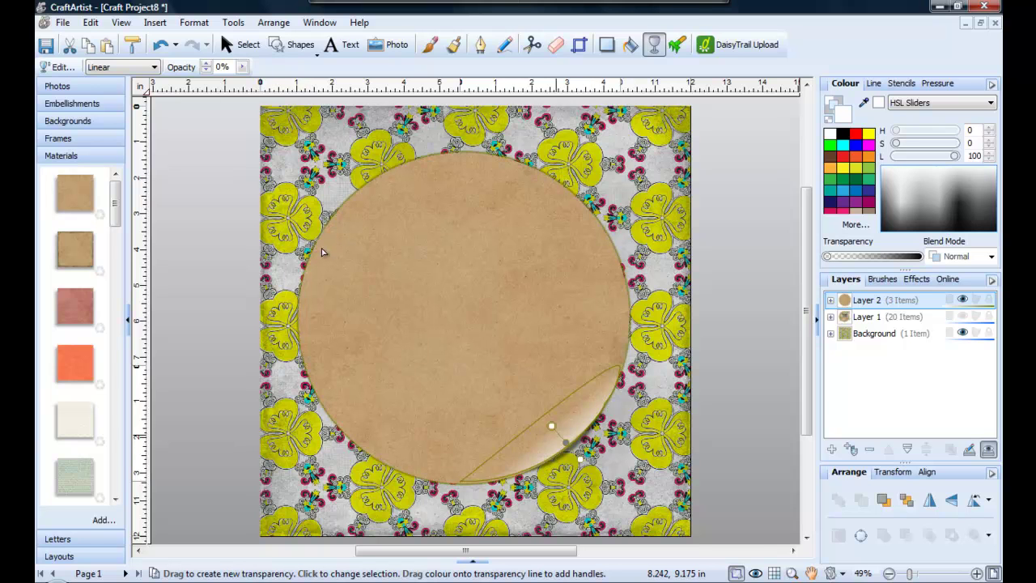
- Lower the middle gradient stop's opacity from 52 to 34 in the transparency gradient editor
left_click(58, 67)
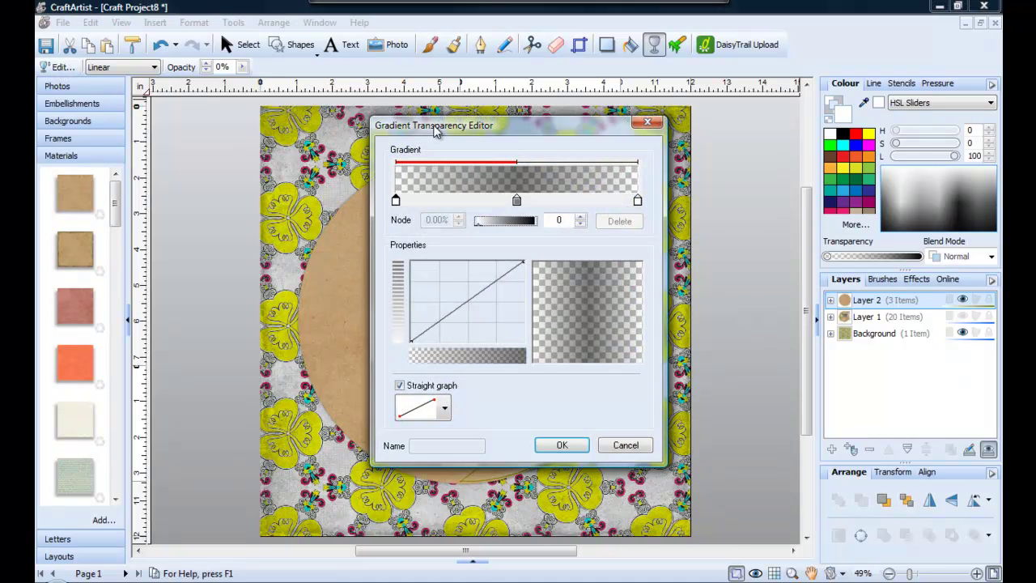
left_click(518, 201)
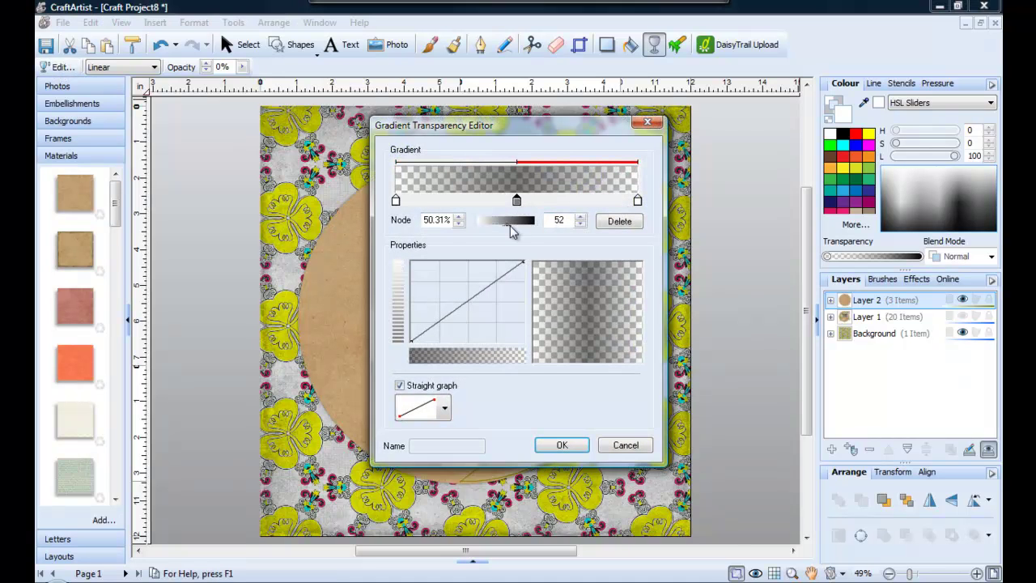
left_click_drag(504, 230, 499, 231)
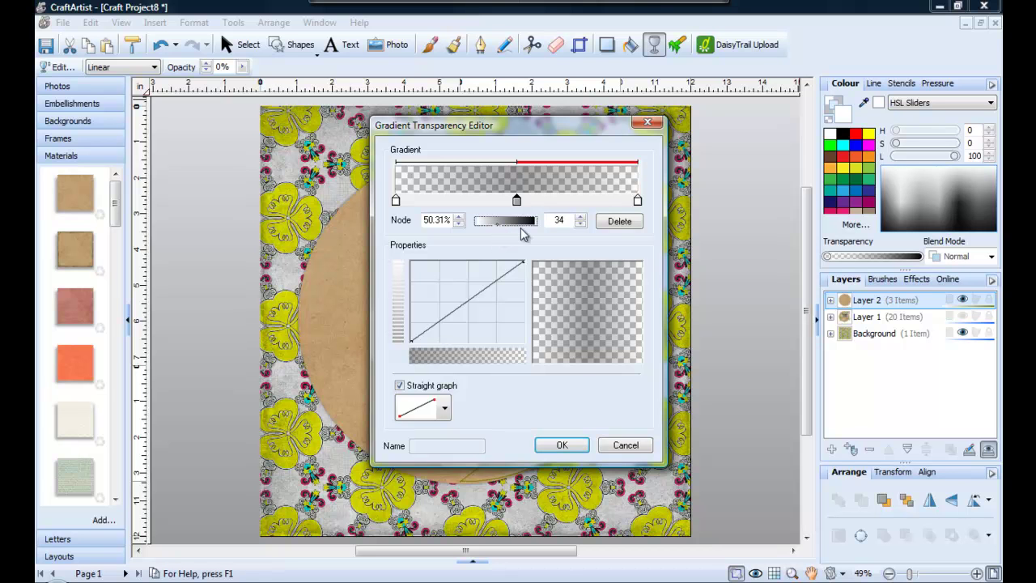
left_click(564, 446)
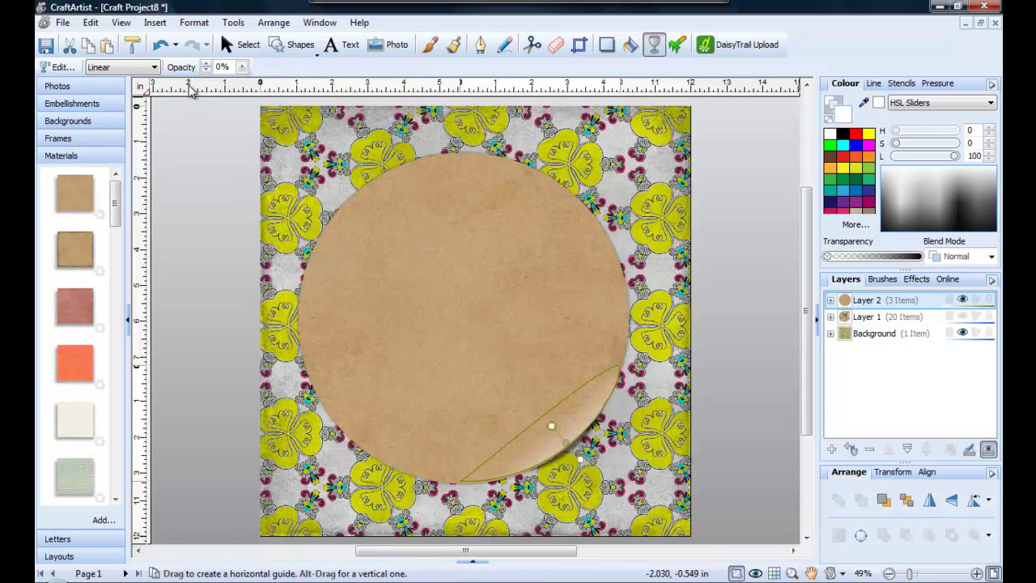
- Nudge the highlight curve up and left, then rotate it to about 356° along the disc's curl
left_click(231, 49)
left_click(201, 193)
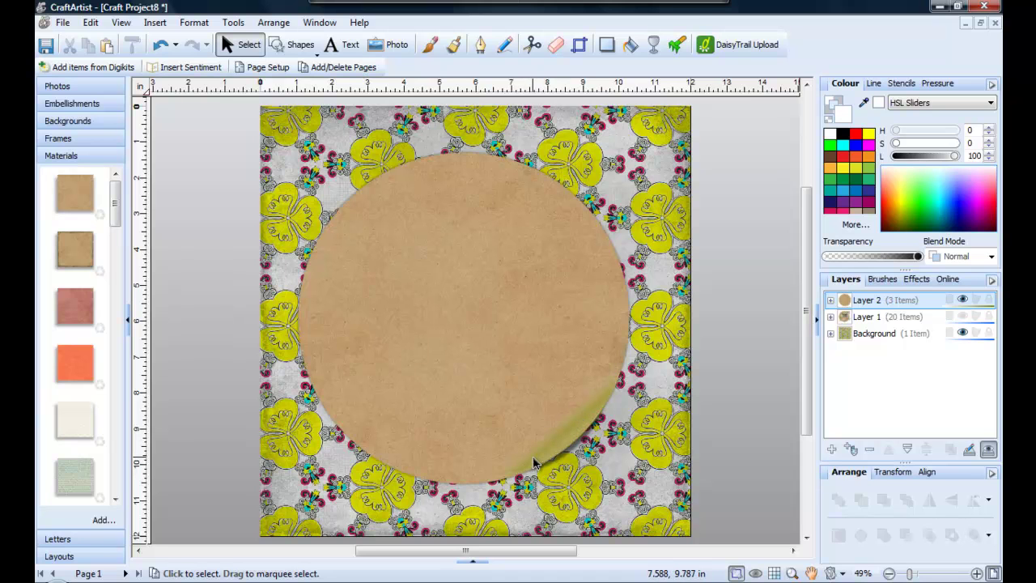
left_click(569, 438)
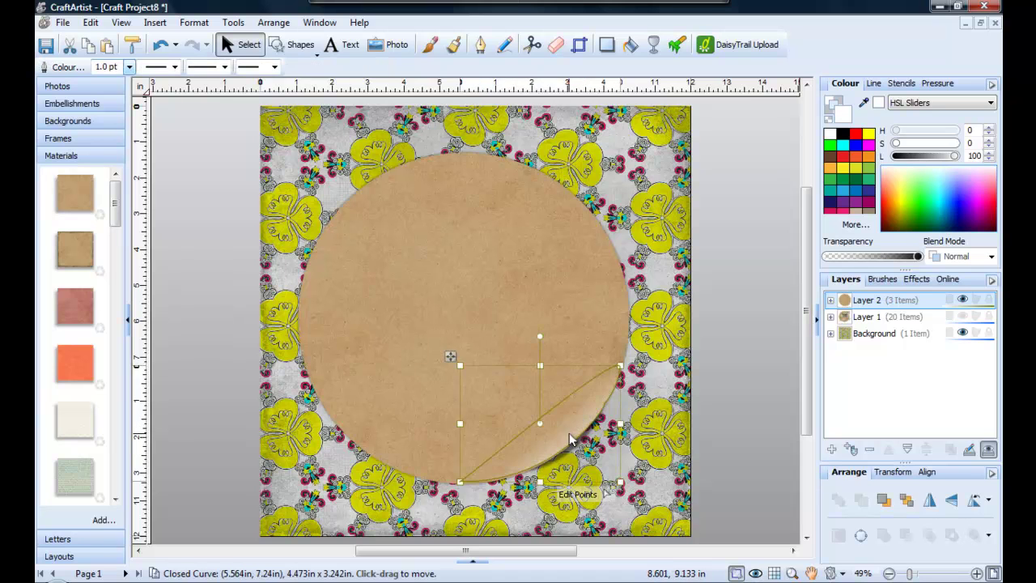
mouse_move(572, 437)
left_mouse_down()
mouse_move(553, 427)
mouse_move(562, 440)
left_mouse_up()
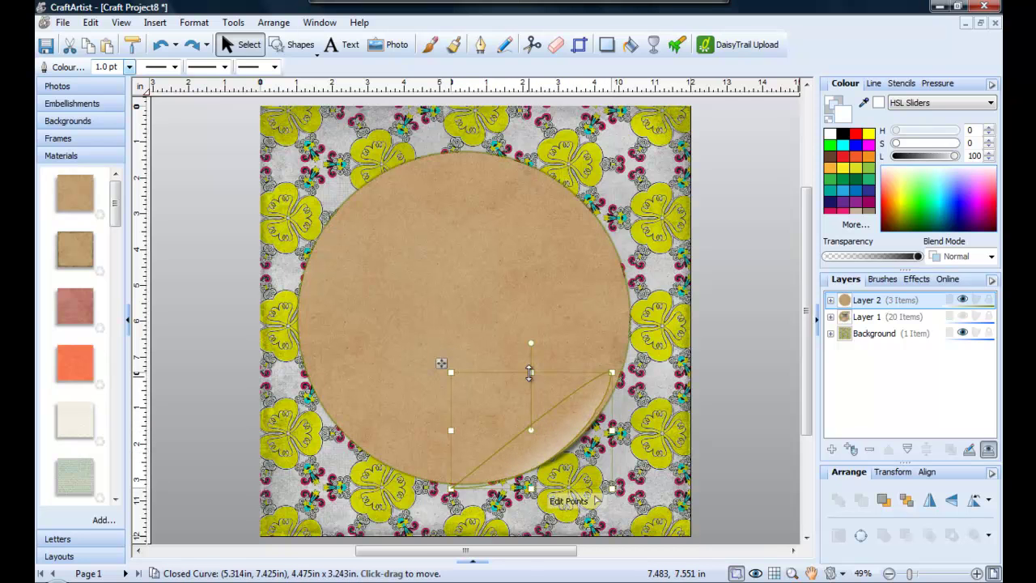
left_click_drag(533, 348, 536, 345)
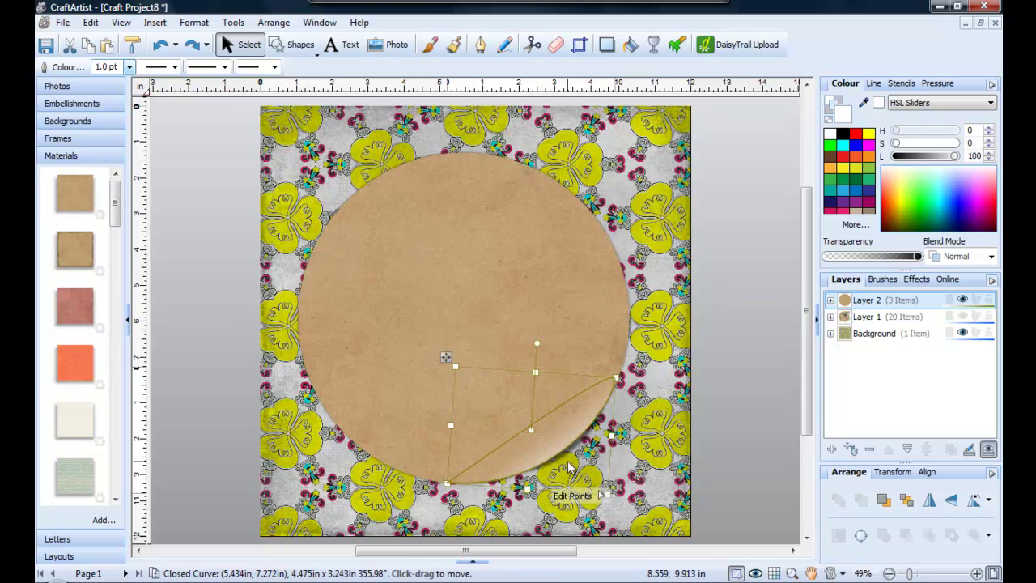
left_click_drag(227, 384, 236, 400)
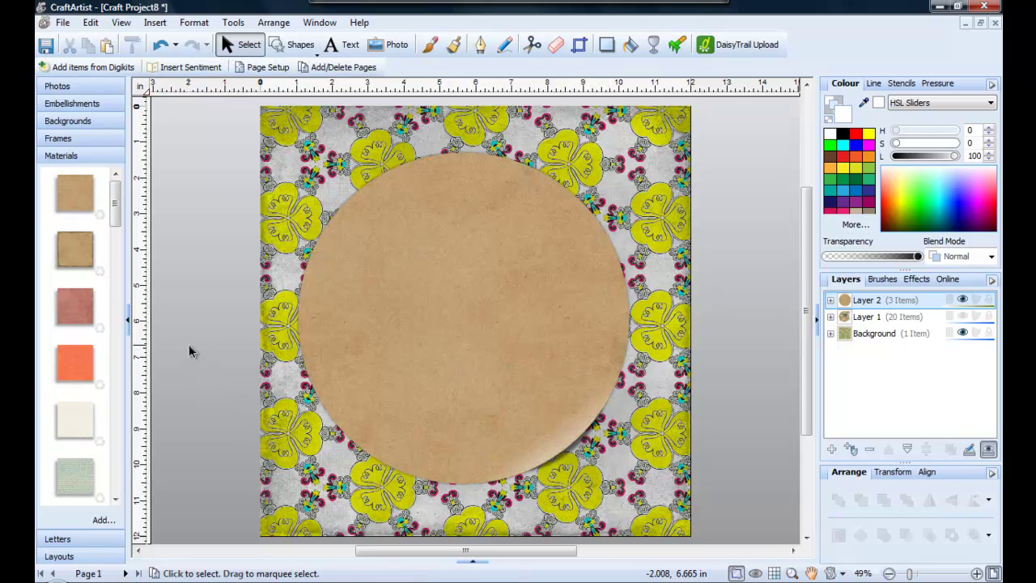
- Hide Layer 2's kraft disc and make Layer 1's finished page visible
left_click(962, 300)
left_click(962, 316)
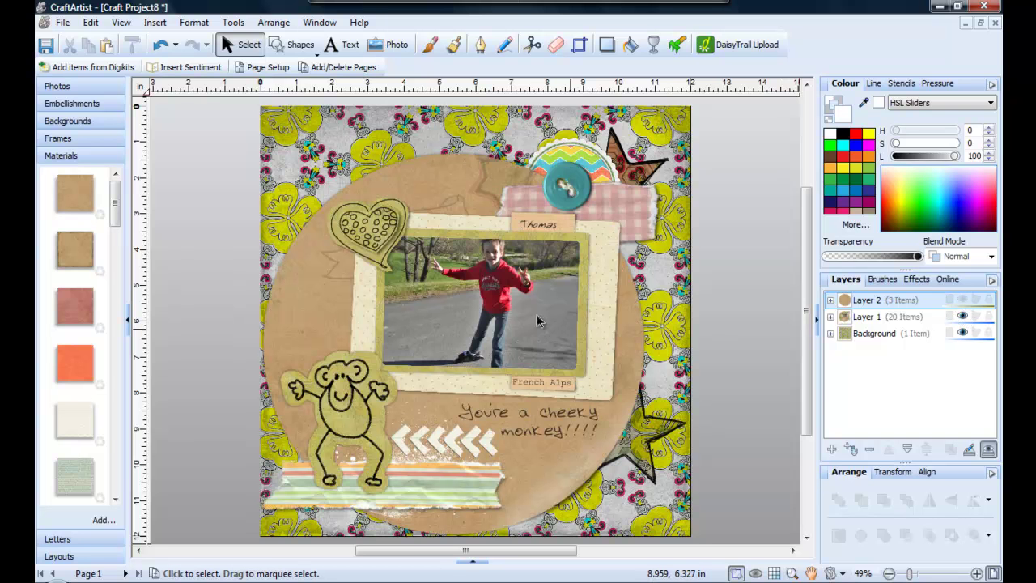